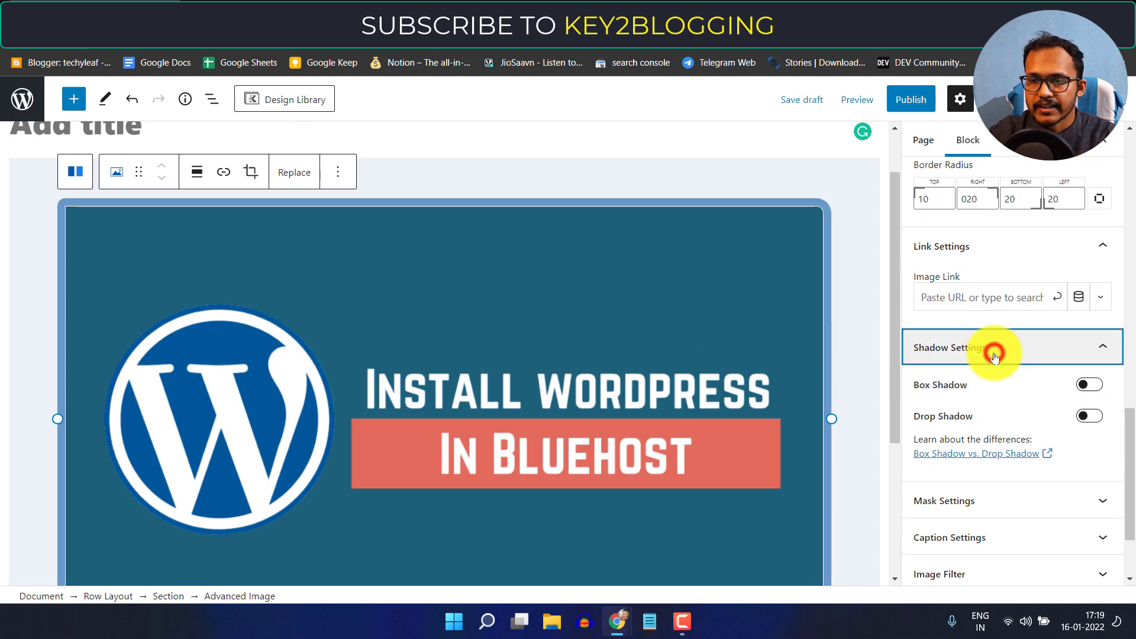
Turn on the image's box shadow and clear the row layout's background colour
click(1087, 386)
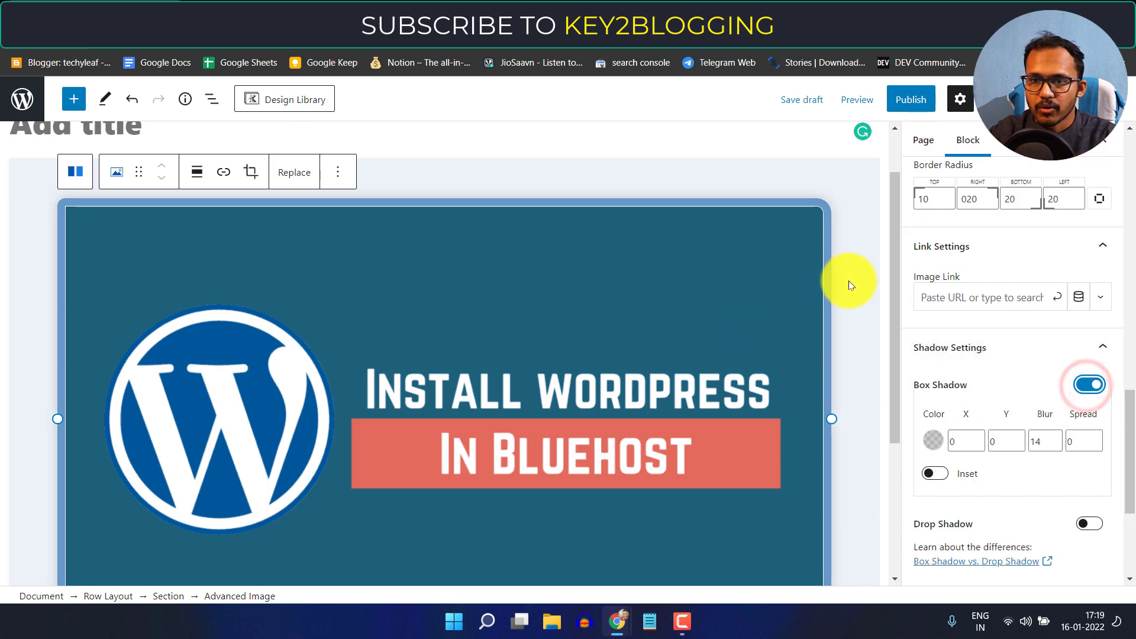
click(846, 207)
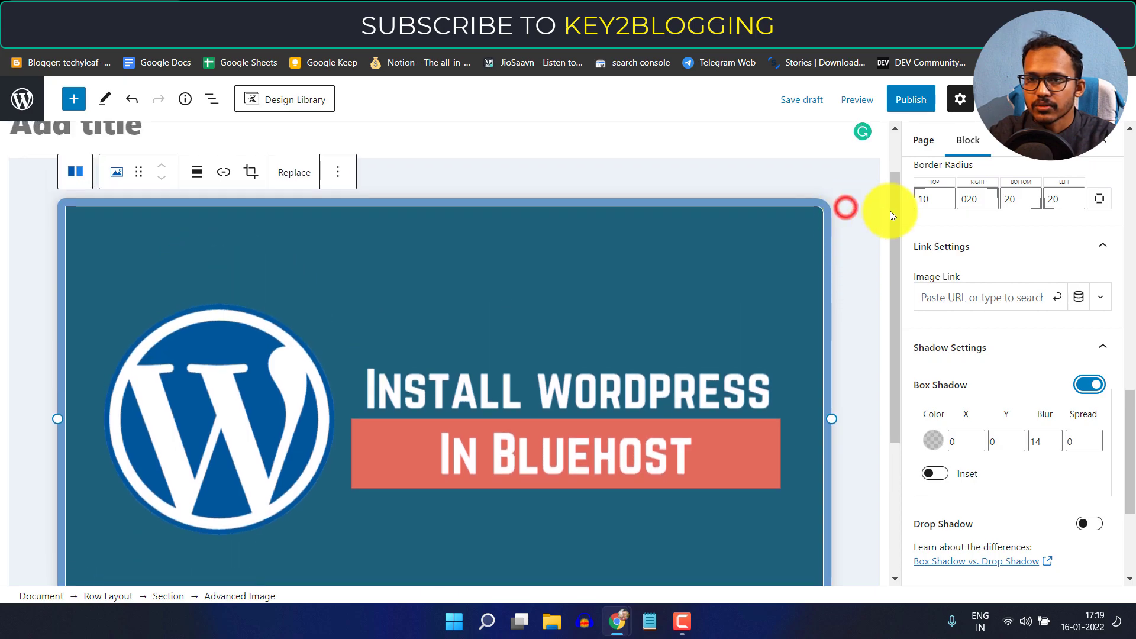
click(876, 168)
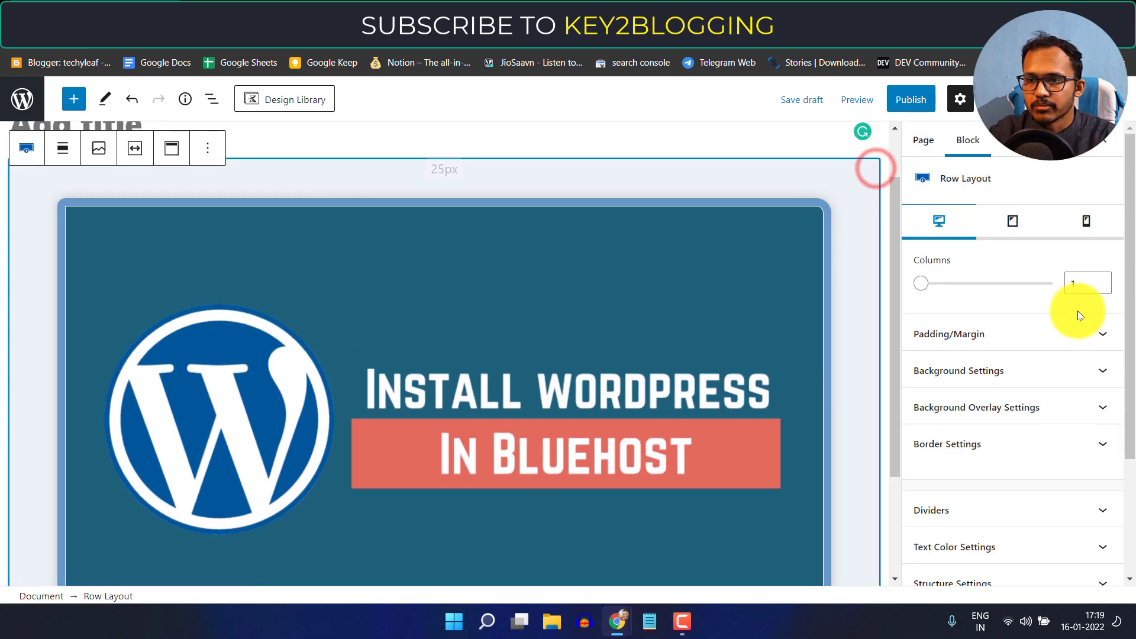
click(1035, 371)
click(1080, 456)
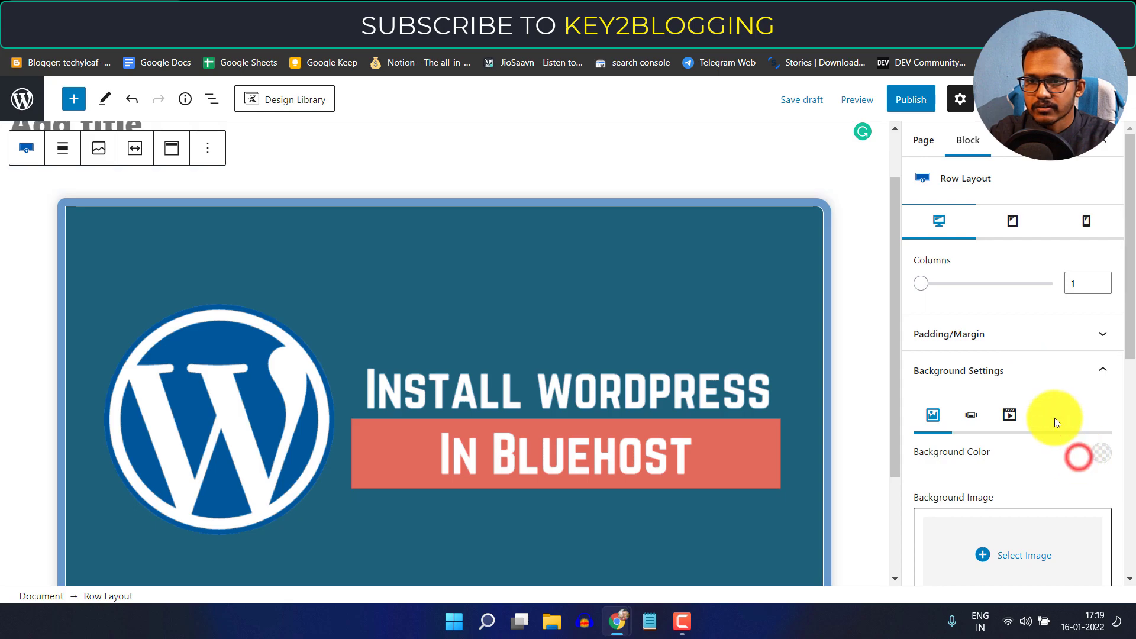
Set the image's box shadow offsets to X 4 and Y 5
click(760, 293)
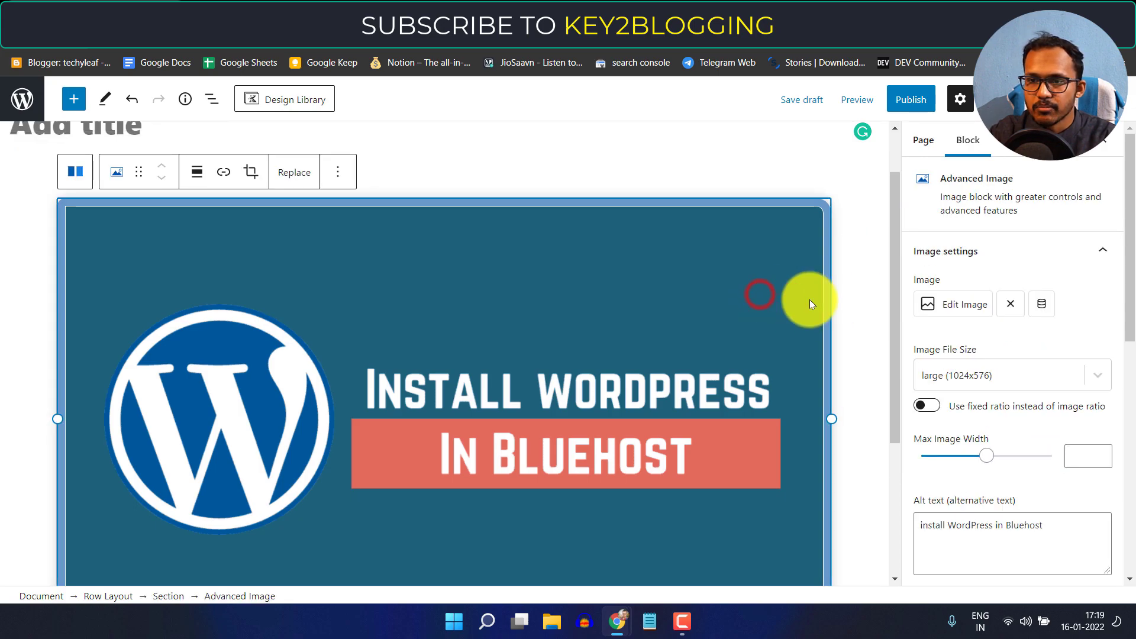
scroll(1015, 350, down, 6)
scroll(1009, 365, down, 3)
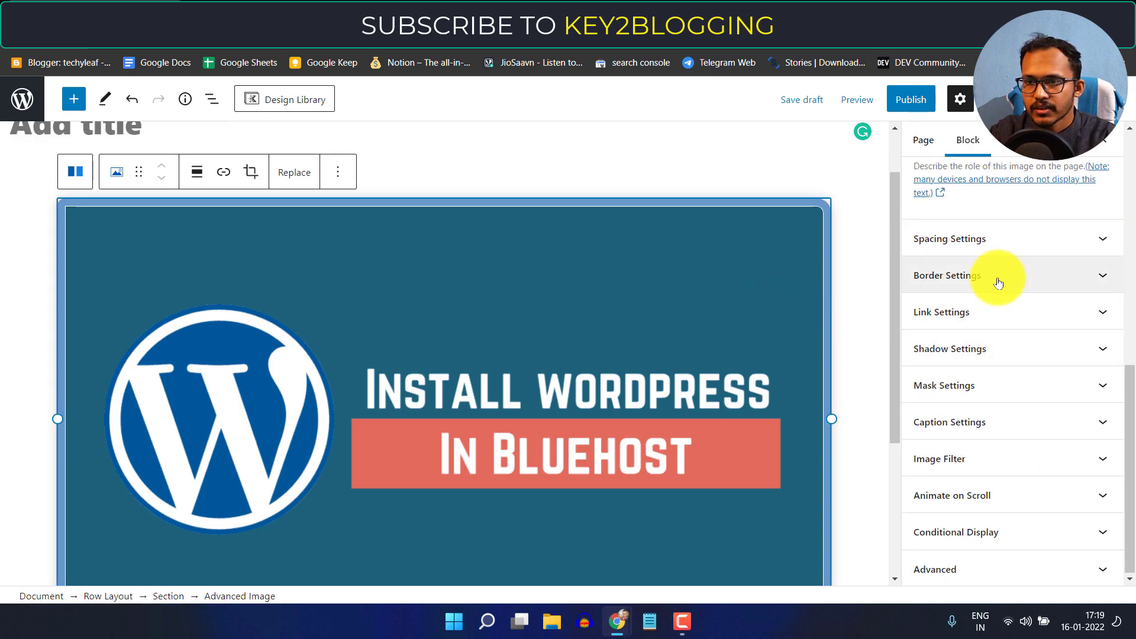
click(986, 348)
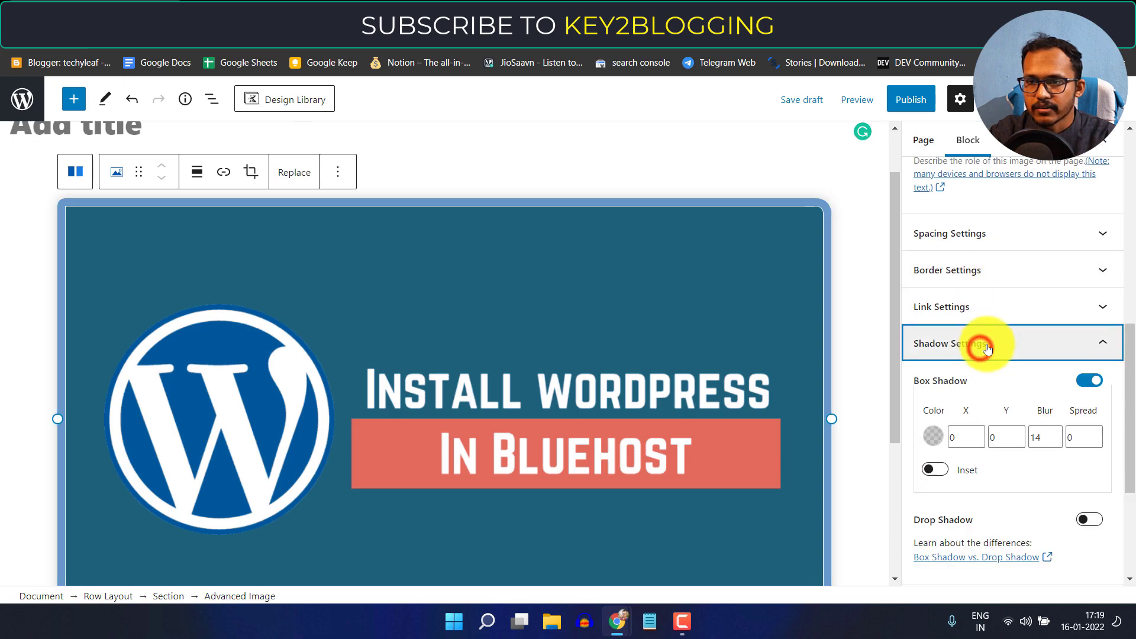
scroll(1007, 343, down, 3)
click(979, 287)
click(979, 286)
click(979, 287)
click(979, 286)
click(1018, 286)
click(1018, 286)
click(1018, 286)
click(1018, 285)
click(1018, 286)
scroll(1049, 288, up, 4)
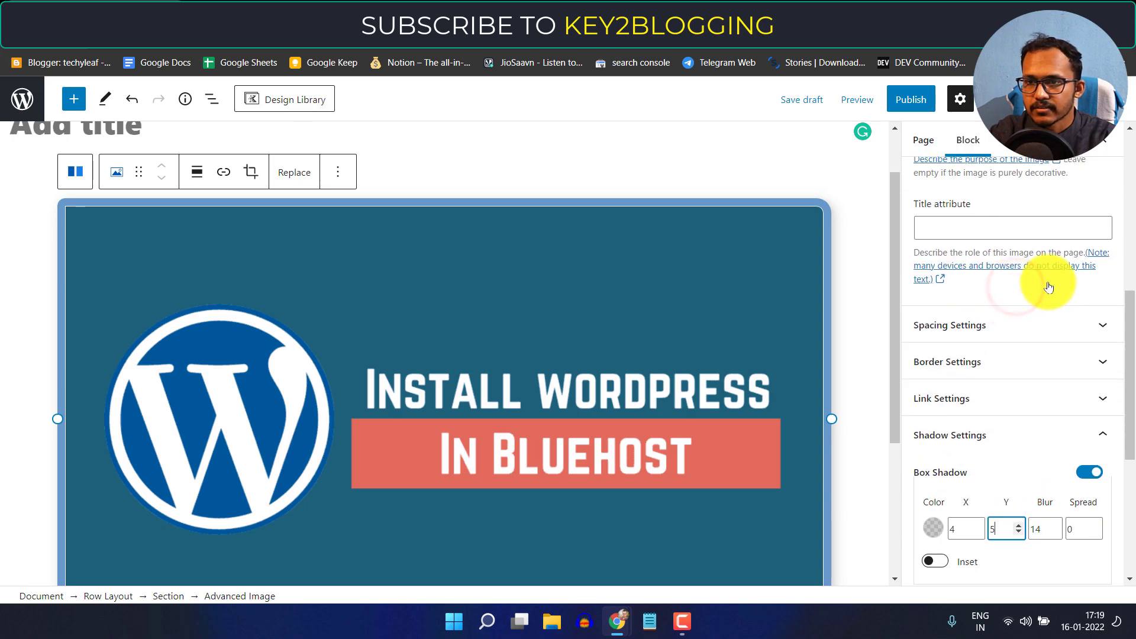
Reset the image's border colour and drag its border width from 11 to 0
click(1021, 410)
scroll(1072, 395, down, 2)
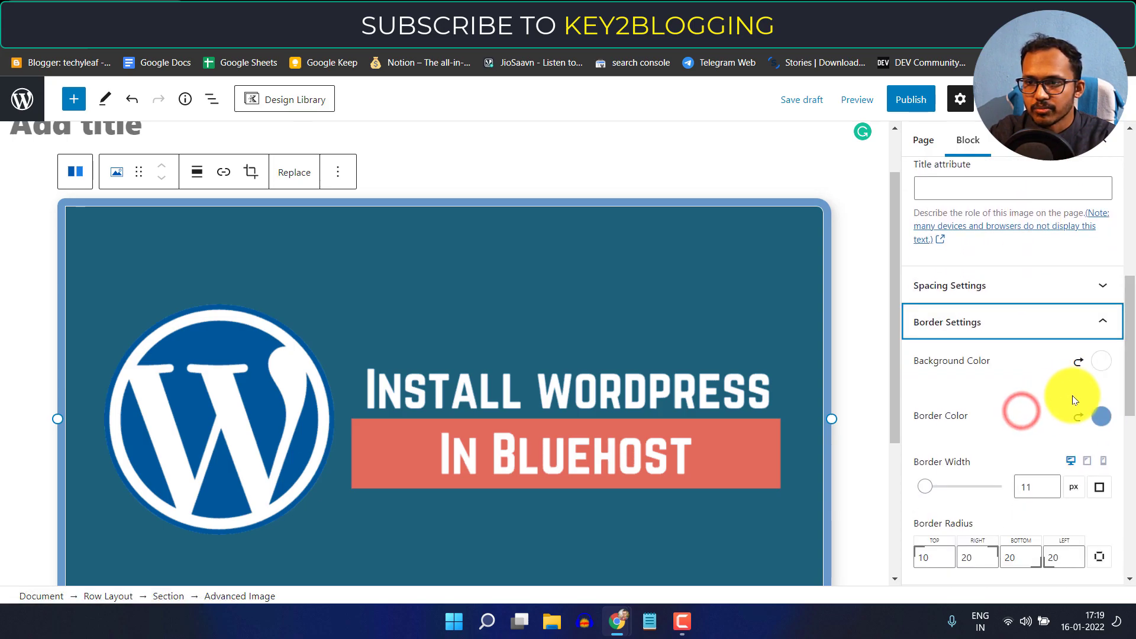
click(1078, 417)
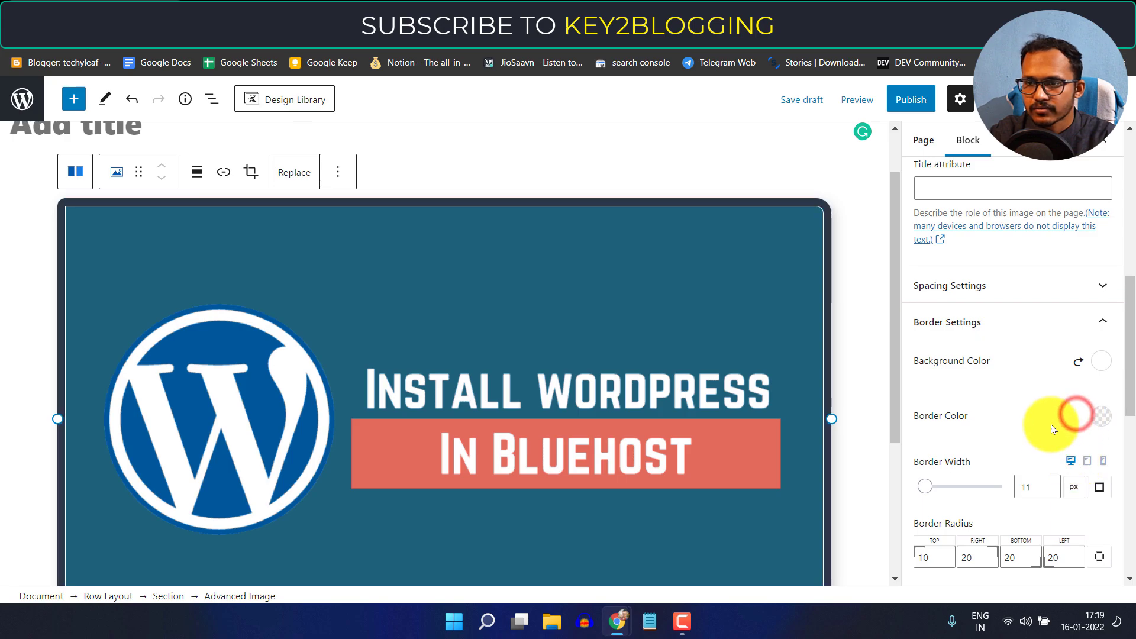
scroll(1047, 430, down, 1)
drag(925, 412, 880, 415)
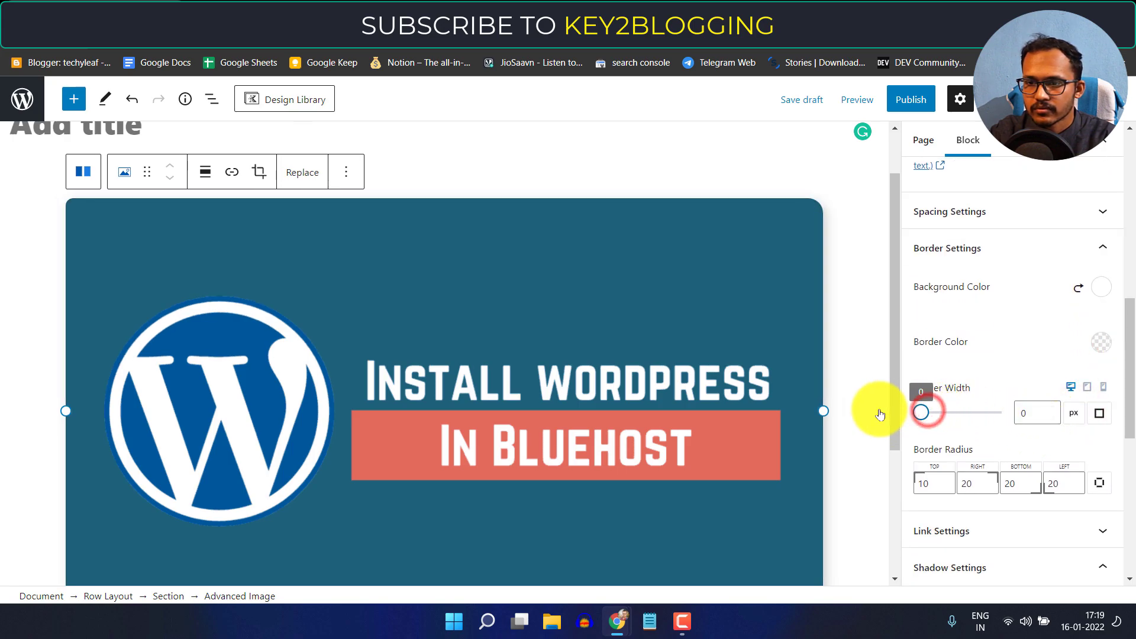
scroll(979, 424, down, 3)
scroll(736, 318, down, 1)
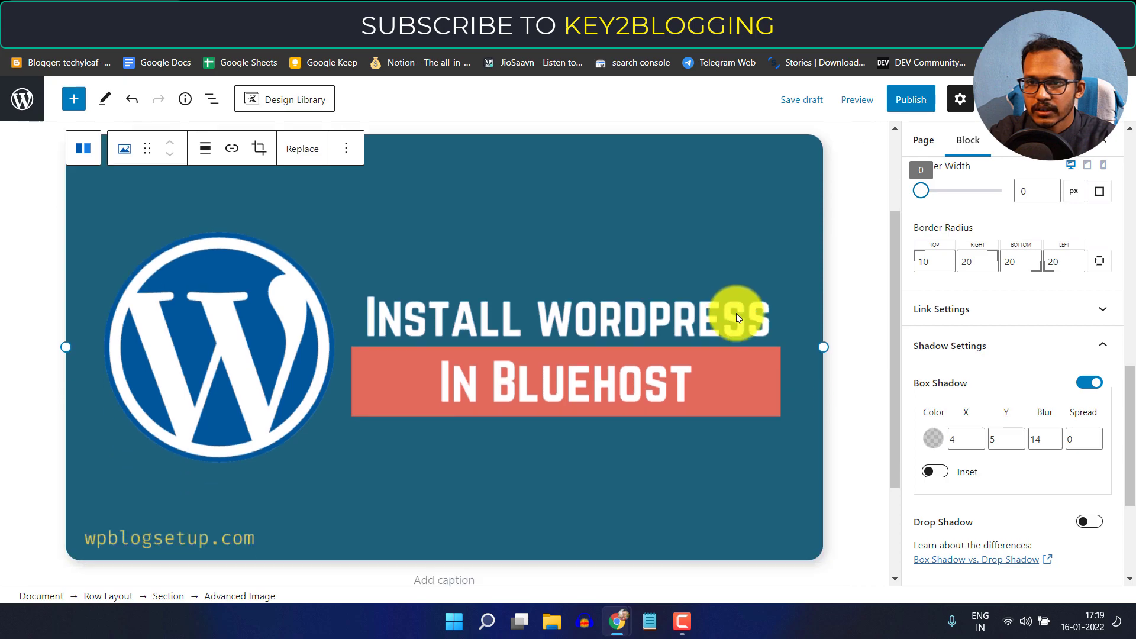
scroll(745, 317, down, 2)
scroll(990, 357, down, 2)
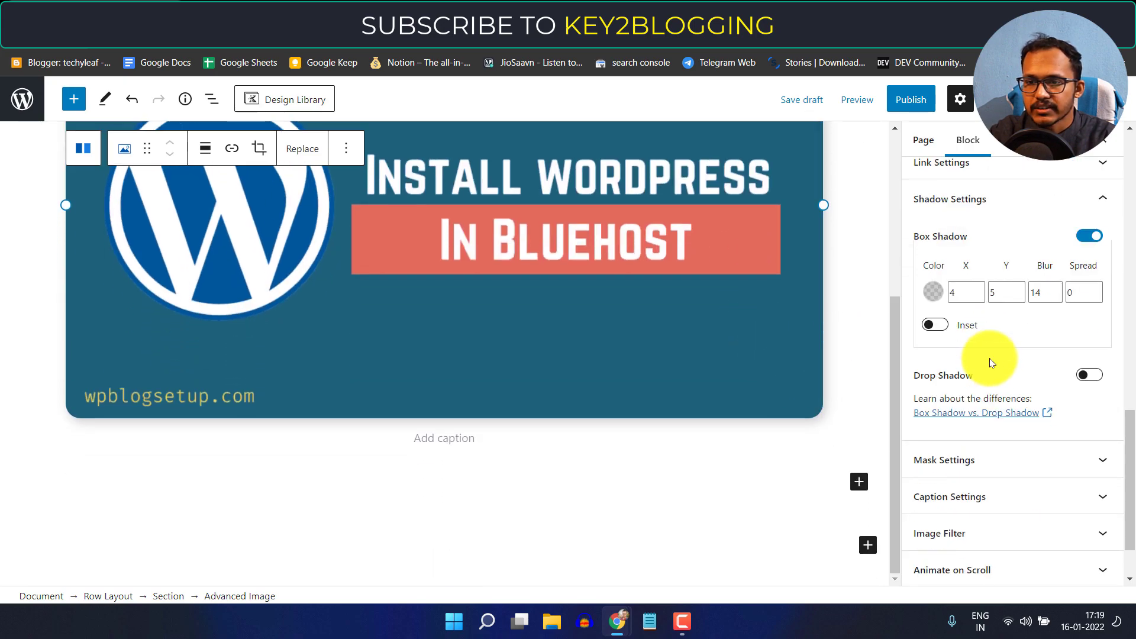
scroll(1002, 381, down, 1)
scroll(1006, 373, up, 2)
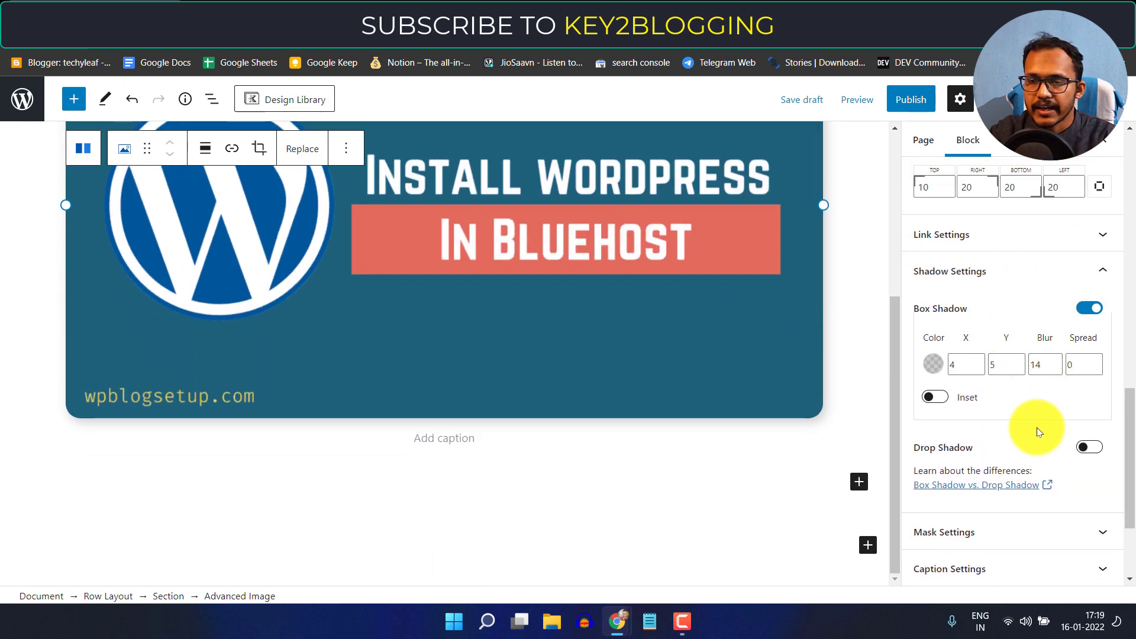
Swap the image's box shadow for a drop shadow with X offset 5
click(1089, 447)
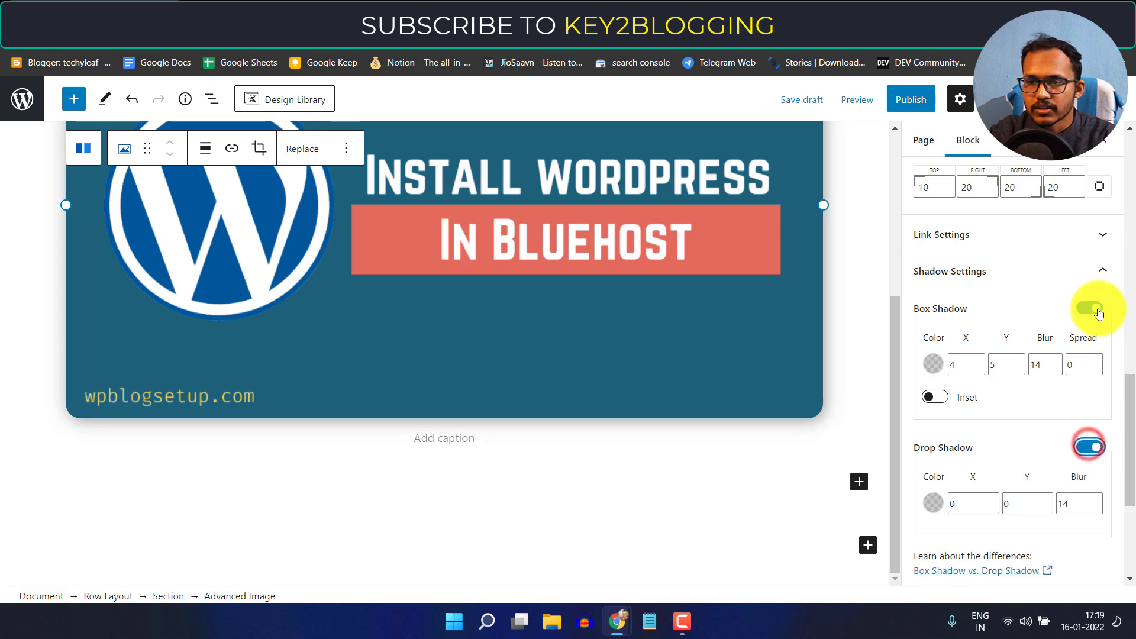
click(1091, 309)
click(992, 392)
key(BackSpace)
text(2)
key(BackSpace)
text(5)
Set the drop shadow's Y offset to 6, then switch the drop shadow off
click(1041, 393)
key(BackSpace)
text(1)
key(BackSpace)
text(6)
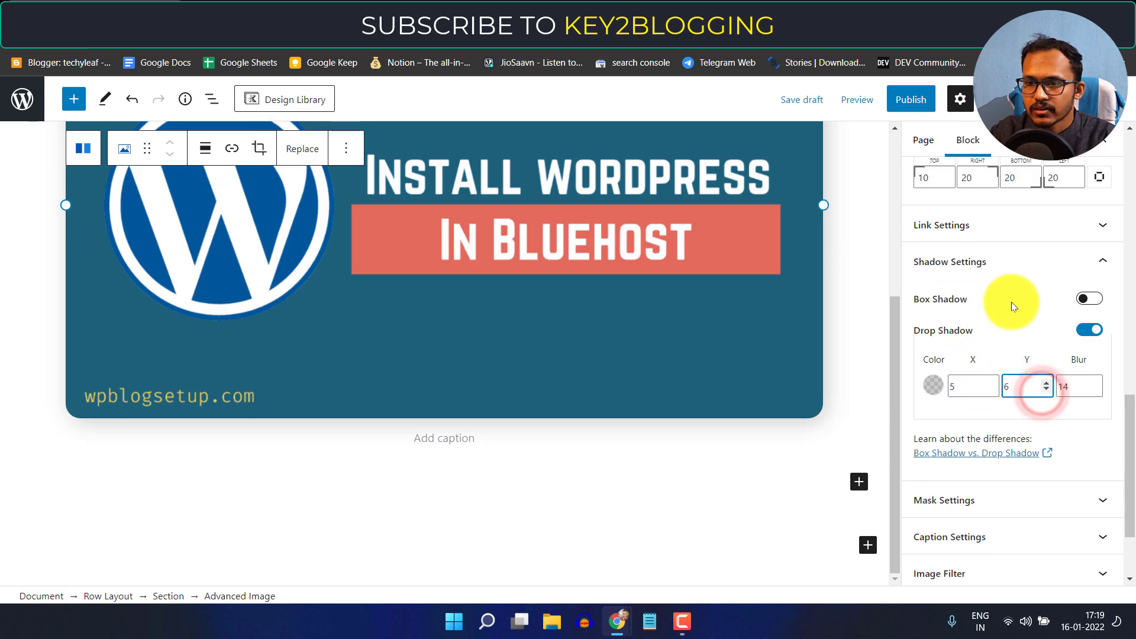
click(1089, 339)
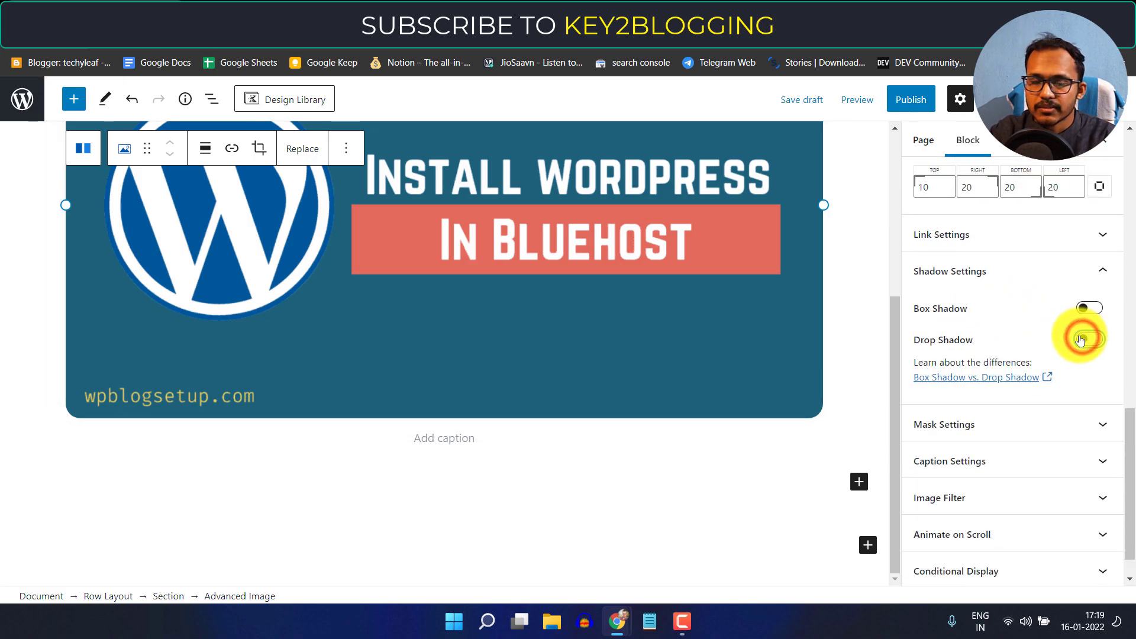
scroll(629, 303, up, 4)
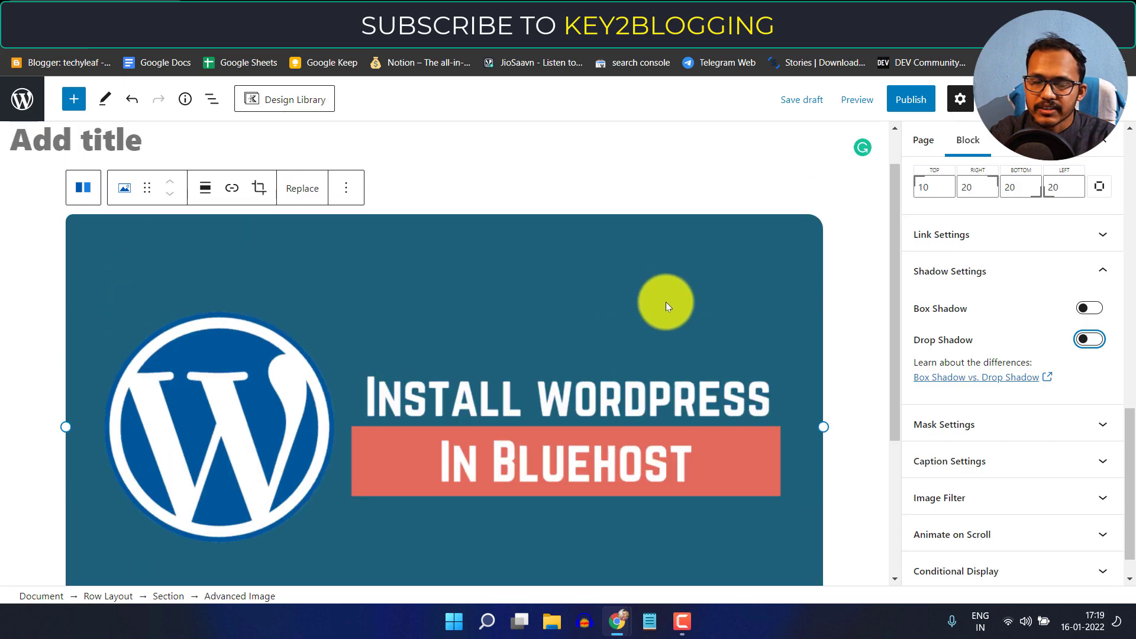
scroll(669, 303, down, 3)
Try the Diamond, Rounded and Hexagon mask shapes on the image
click(969, 424)
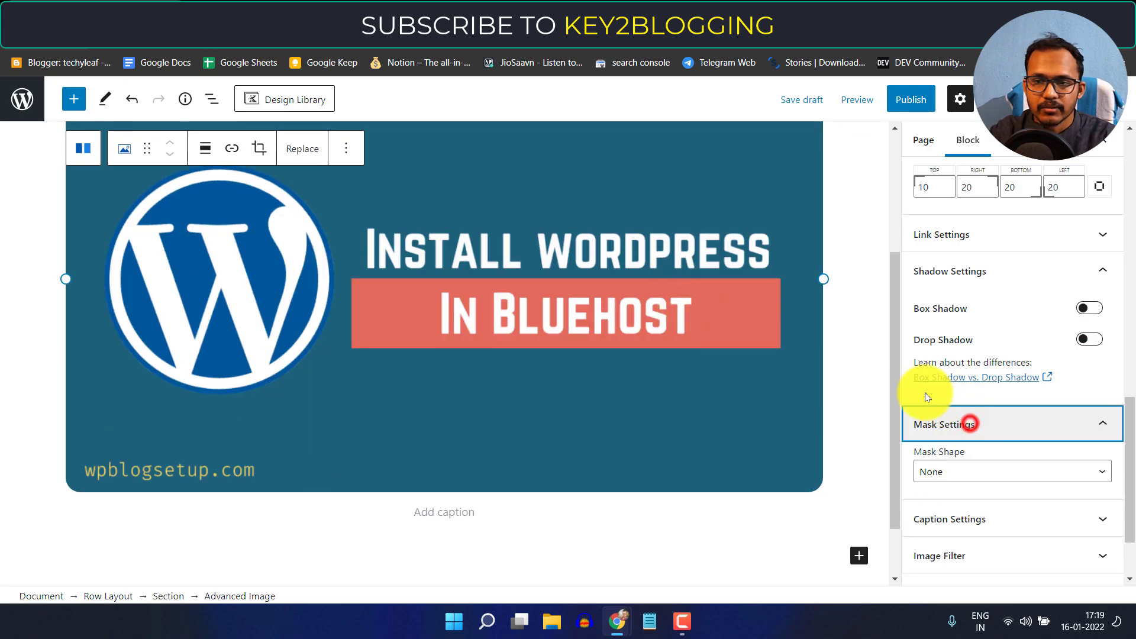
scroll(638, 308, up, 2)
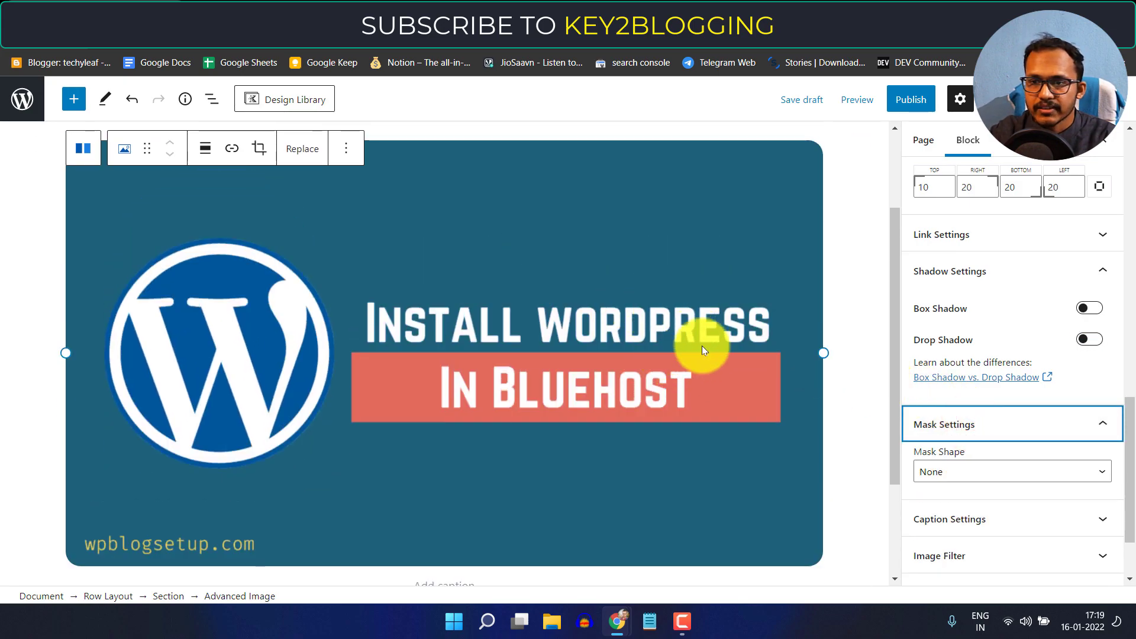
click(969, 471)
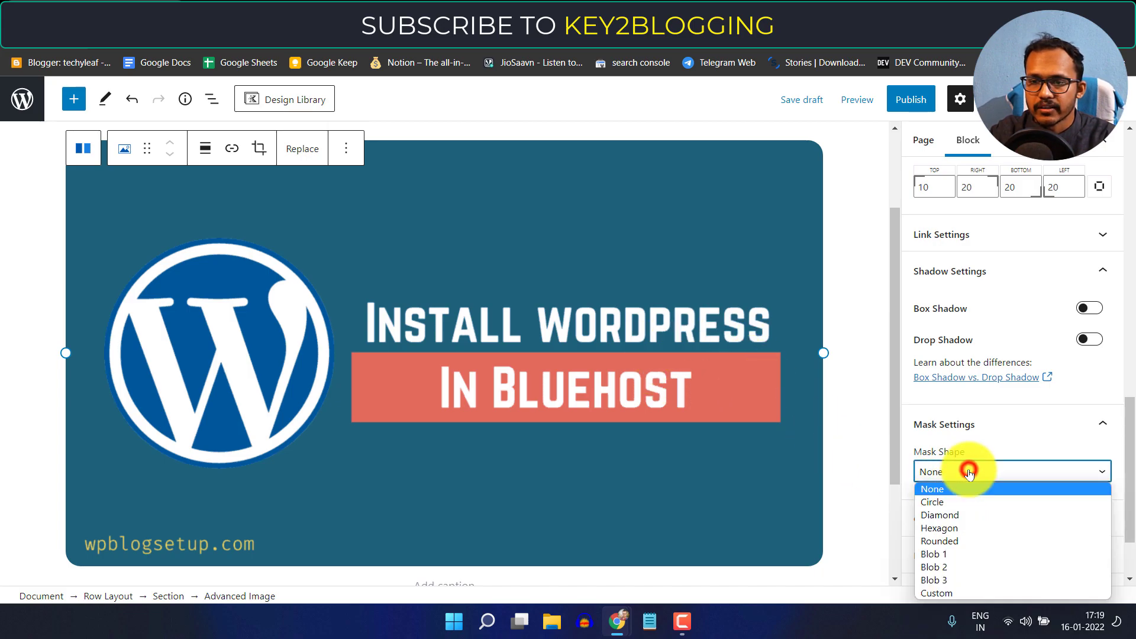
click(955, 514)
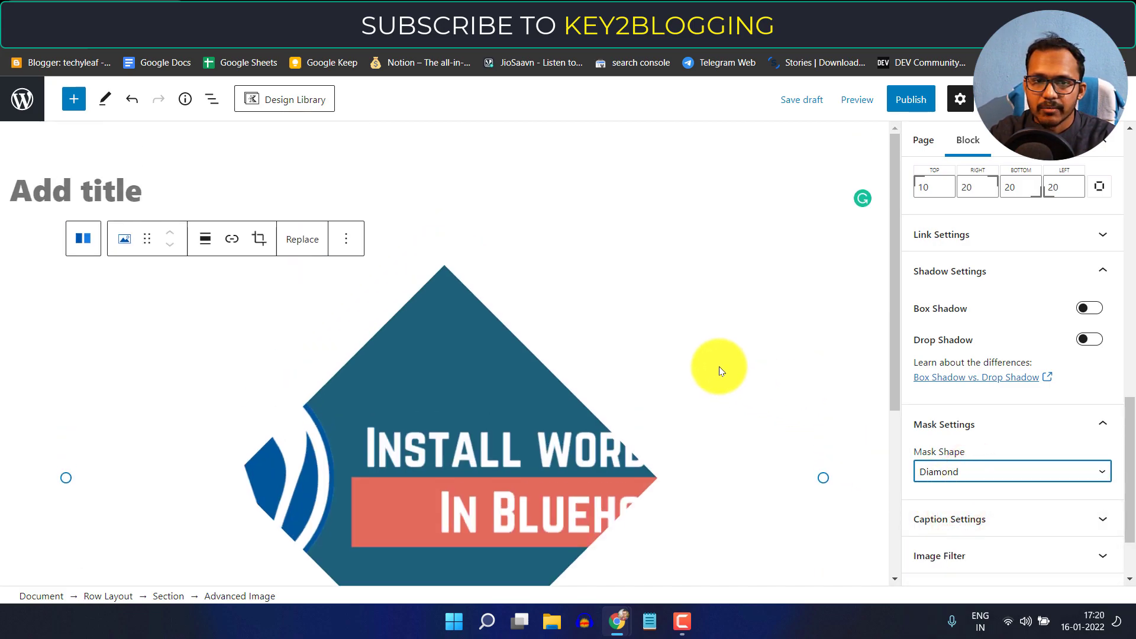
click(1000, 469)
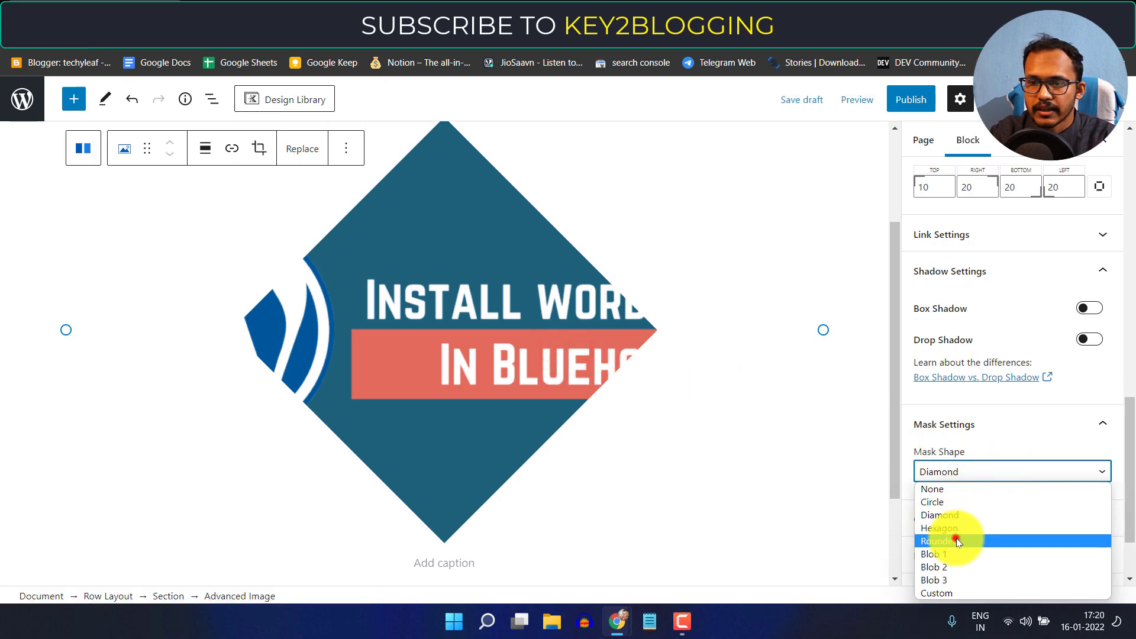
click(957, 540)
click(959, 469)
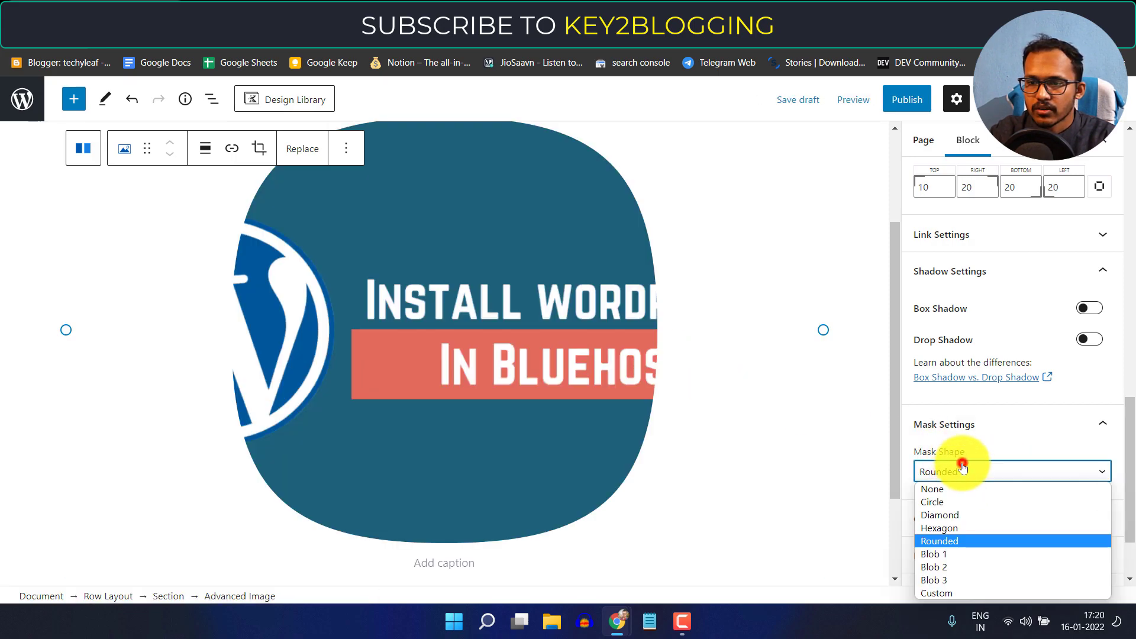
click(949, 527)
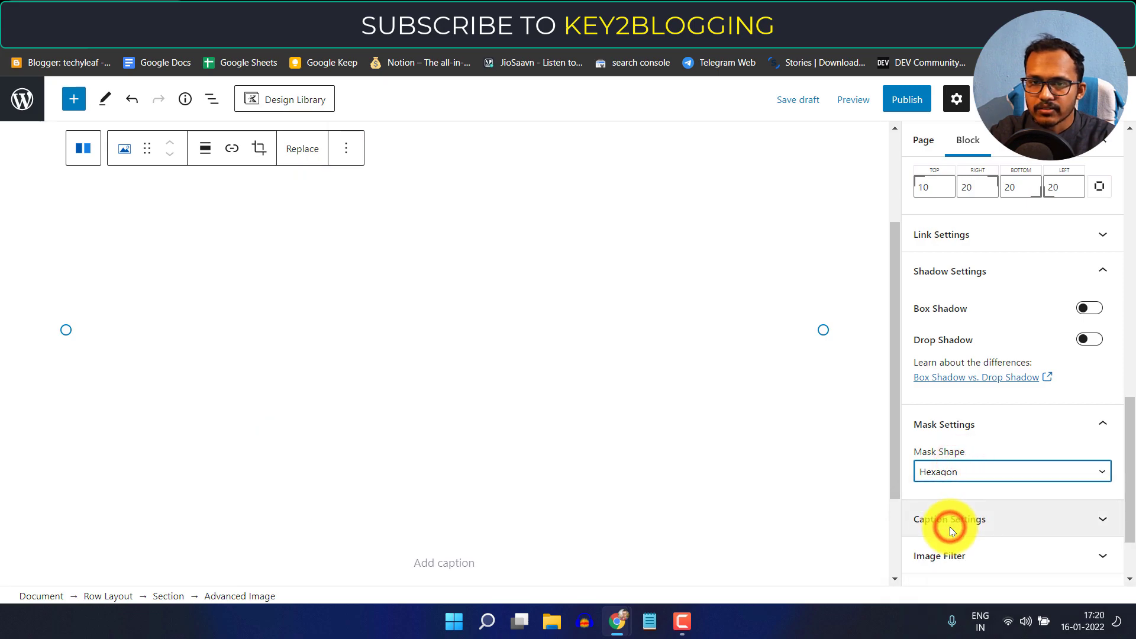
Compare the Blob 1 and Blob 2 masks, settling on Blob 1
scroll(977, 492, down, 2)
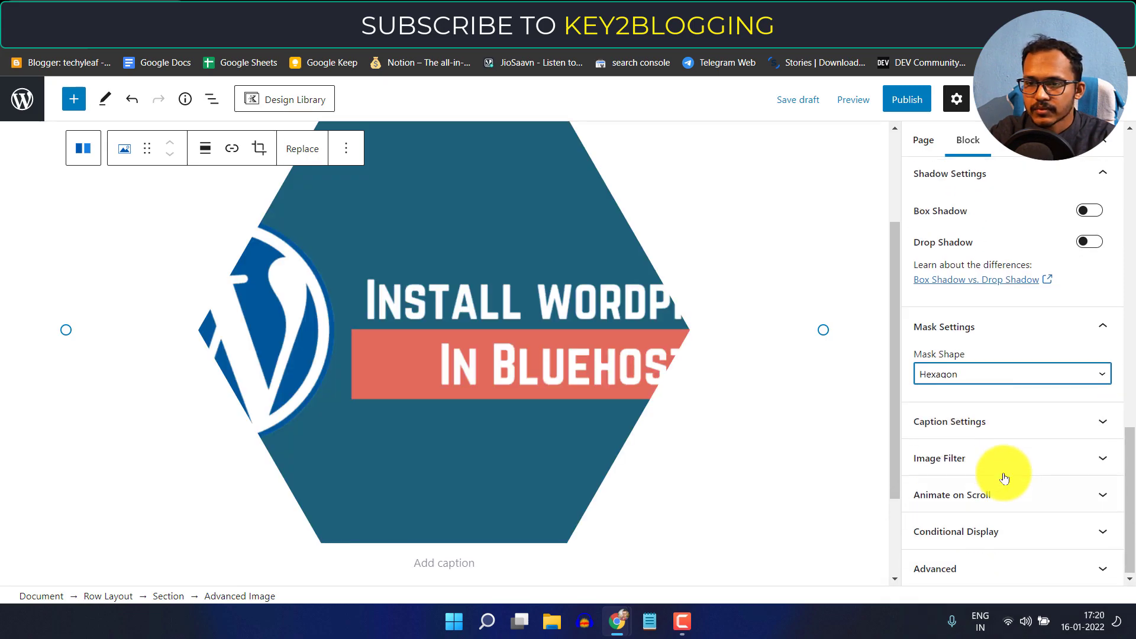
click(980, 377)
click(964, 457)
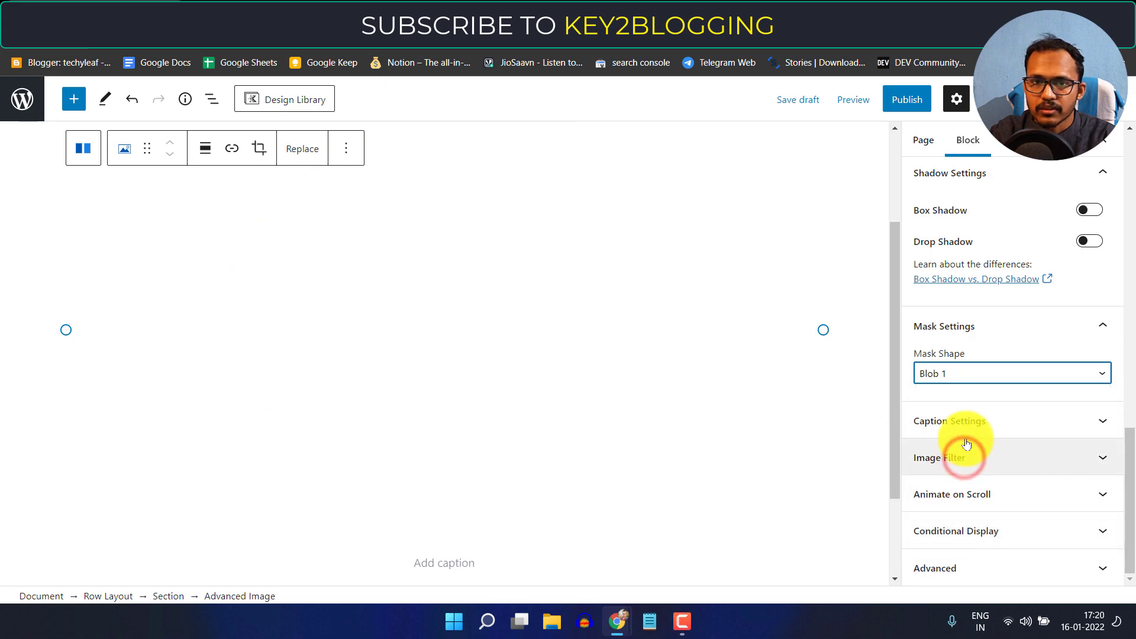
click(1002, 374)
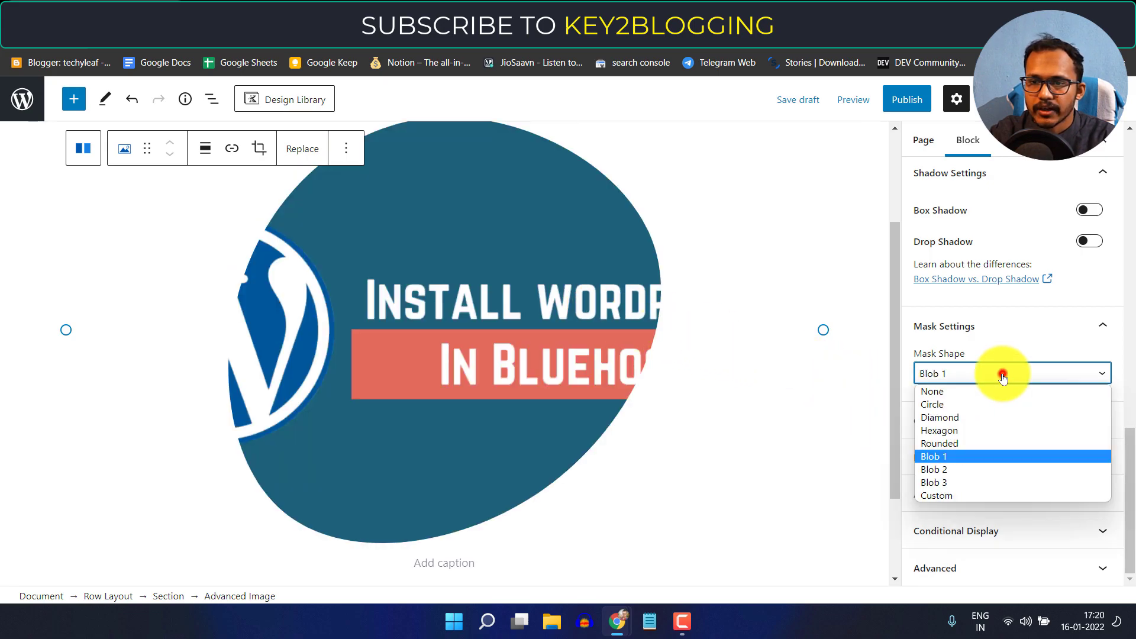
click(958, 465)
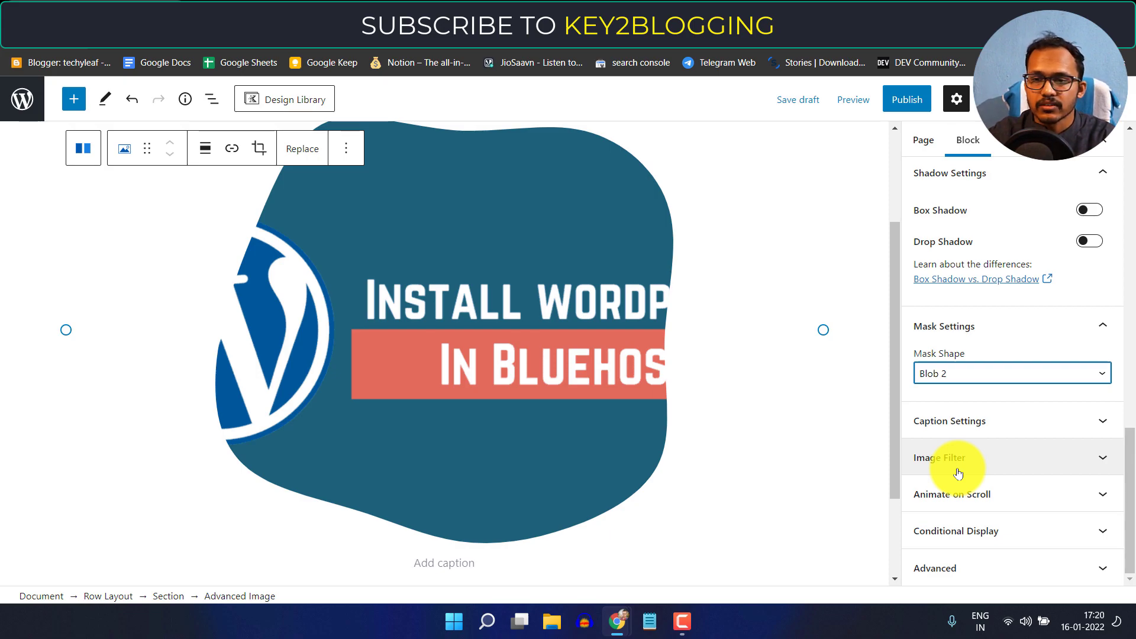
click(989, 373)
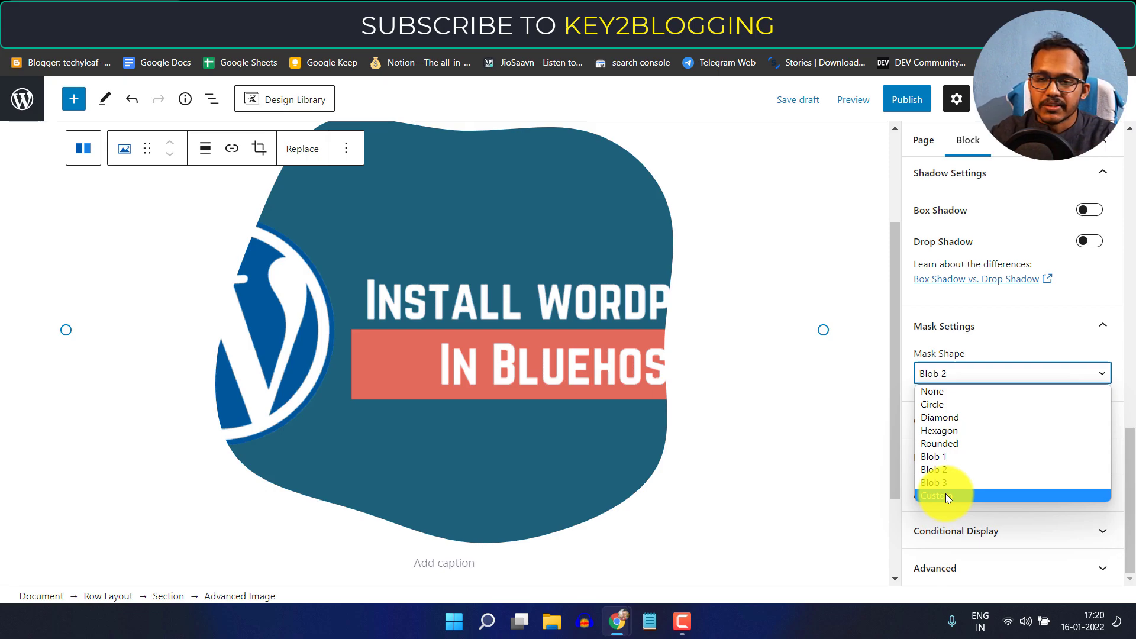
click(954, 457)
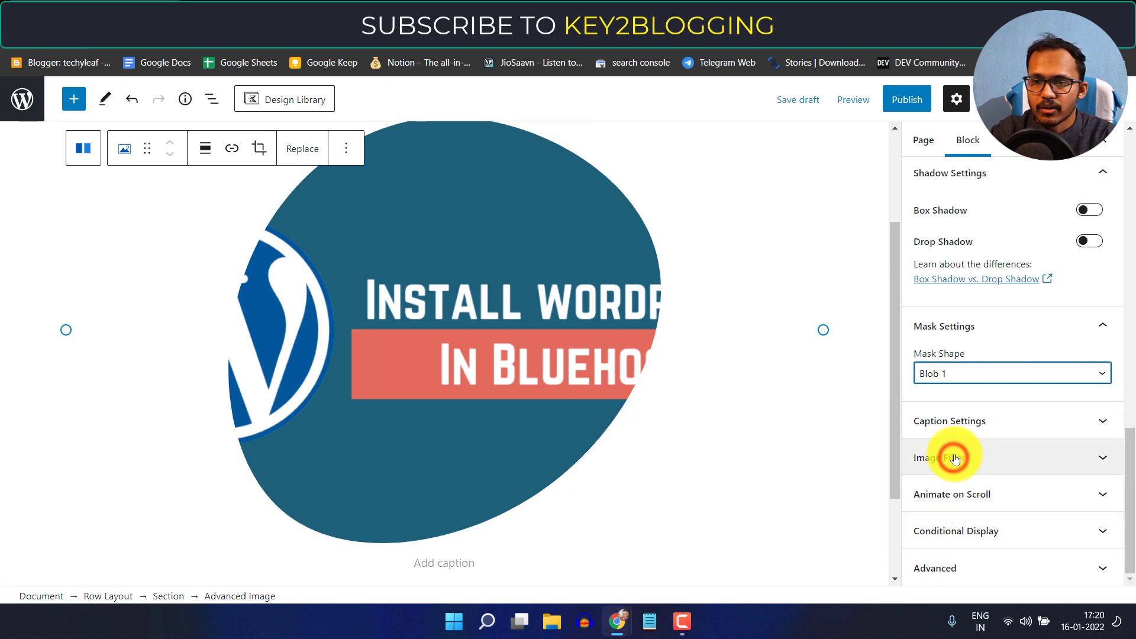
Try the Grayscale, Saturation and Vintage image filters, then apply Earlybird
click(992, 430)
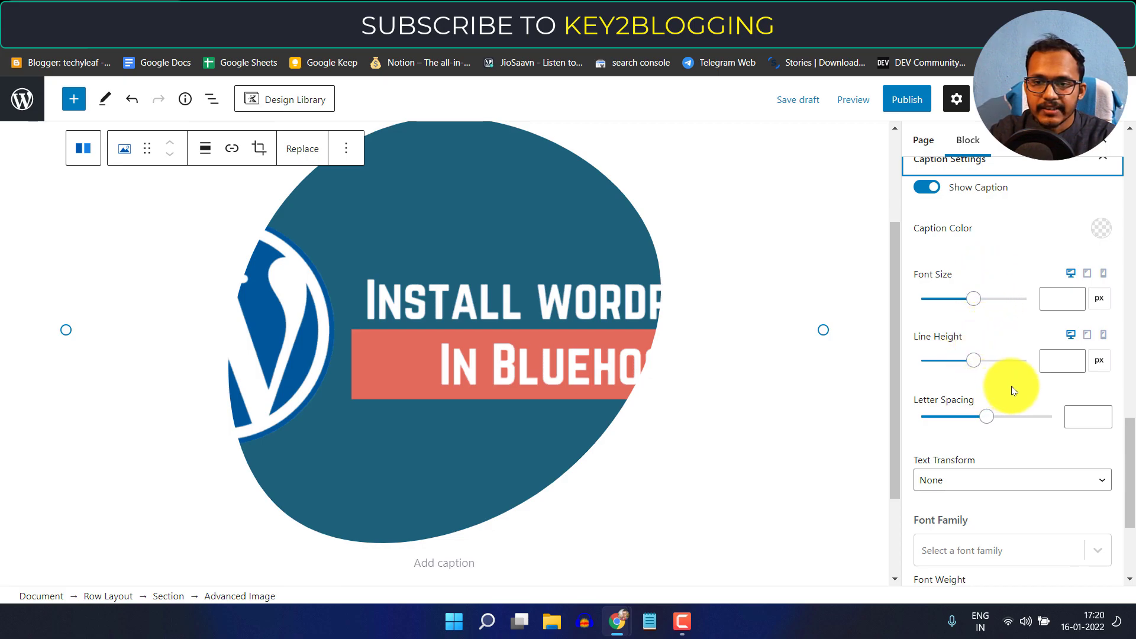
scroll(1010, 397, down, 3)
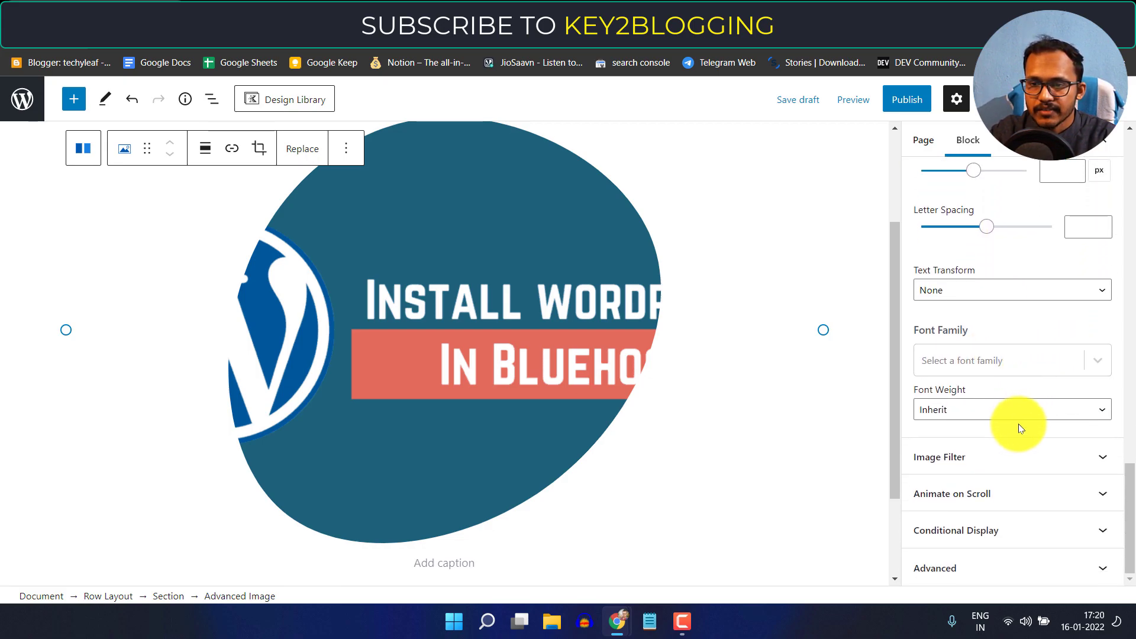
click(986, 460)
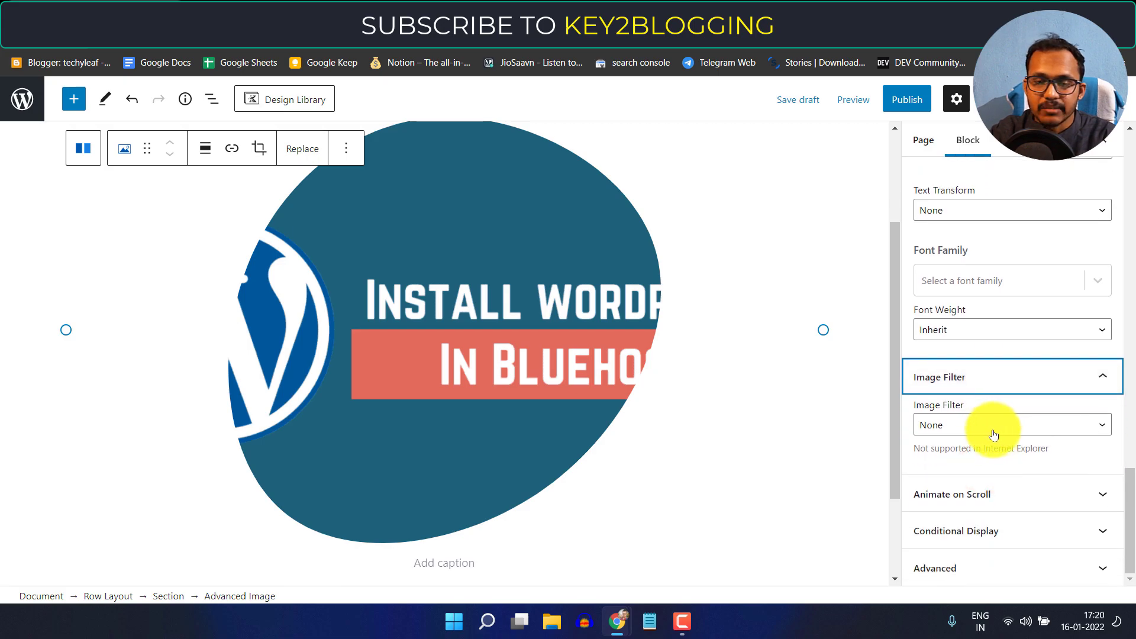
click(994, 435)
click(976, 457)
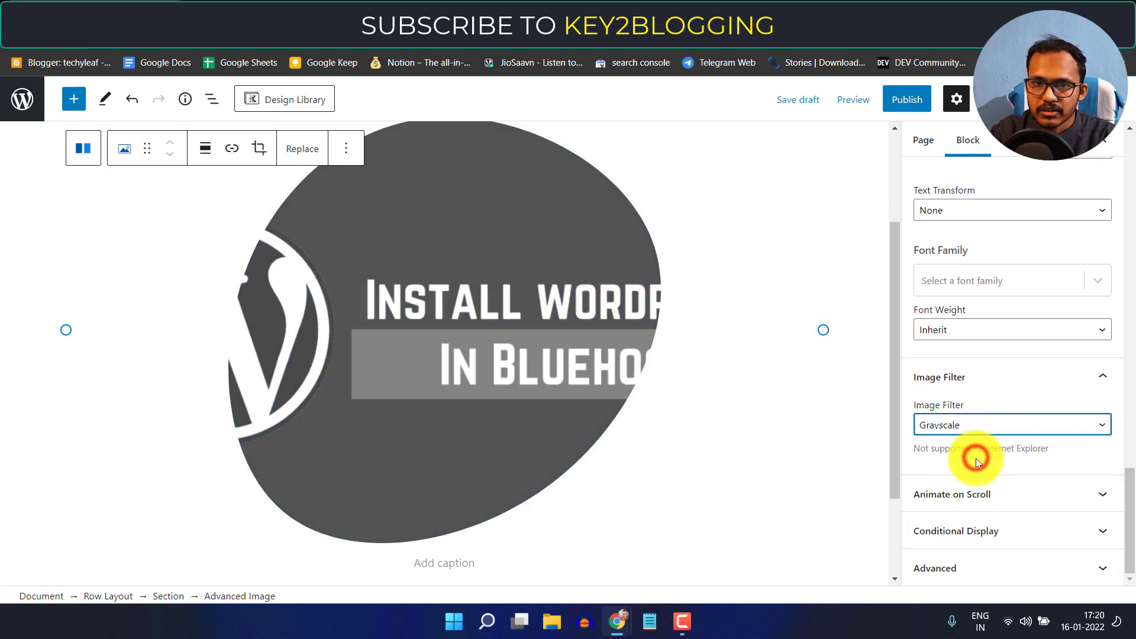
click(979, 425)
click(967, 484)
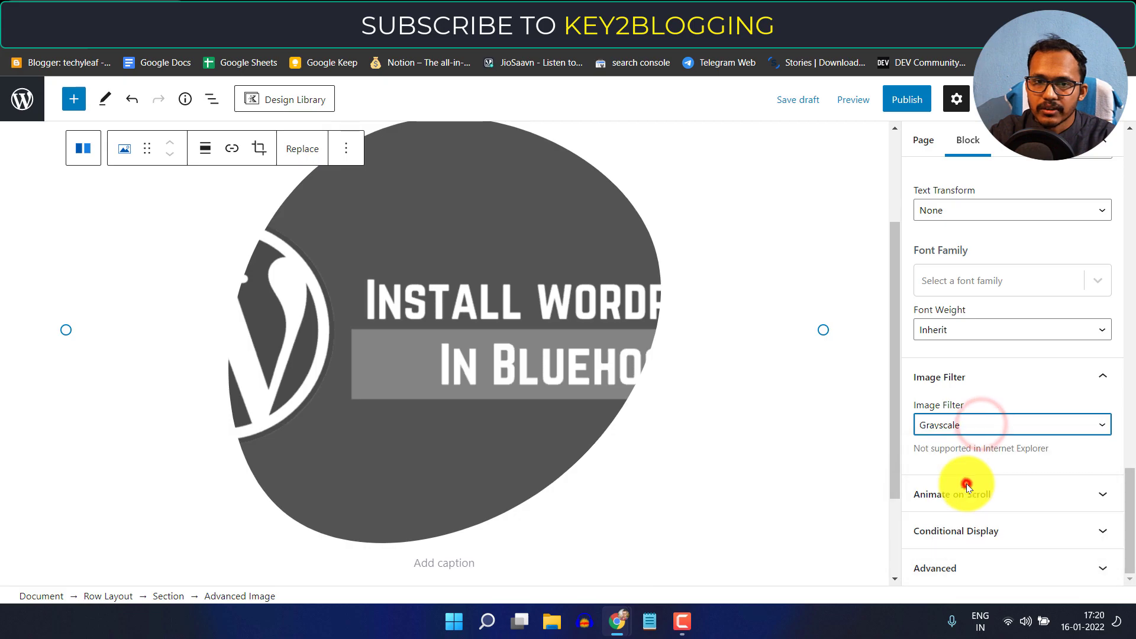
click(972, 424)
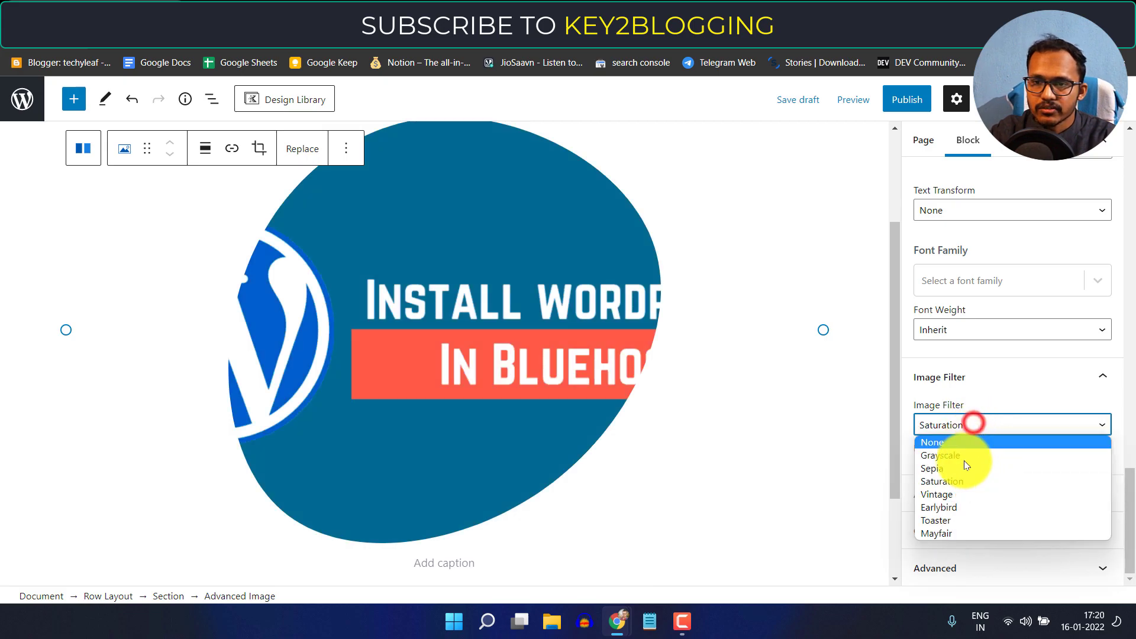
click(960, 494)
click(966, 425)
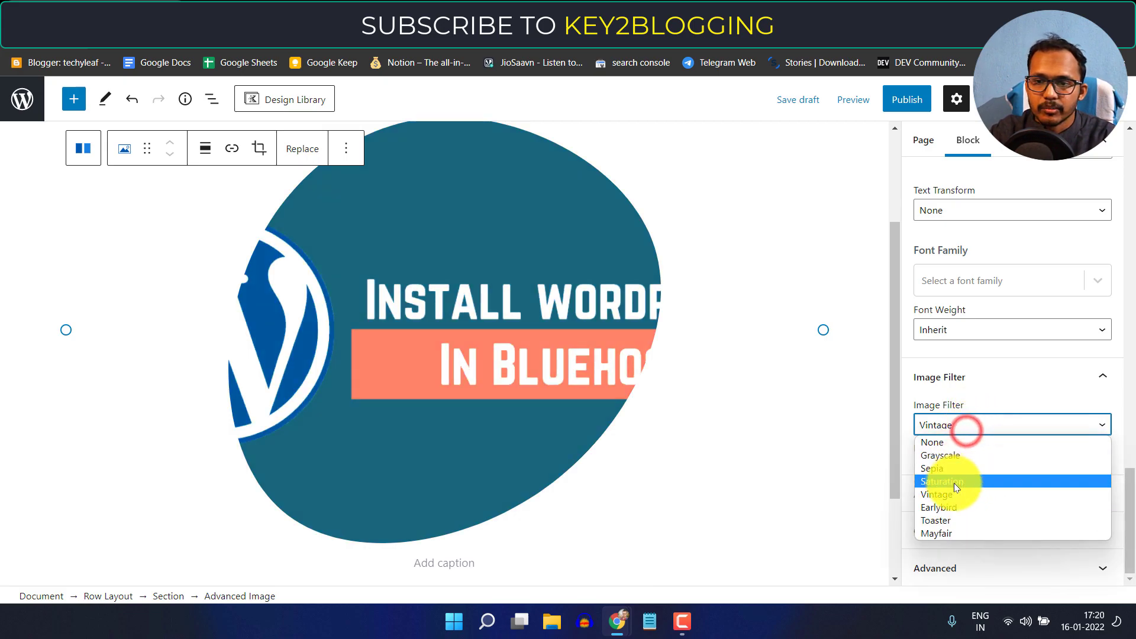
click(960, 508)
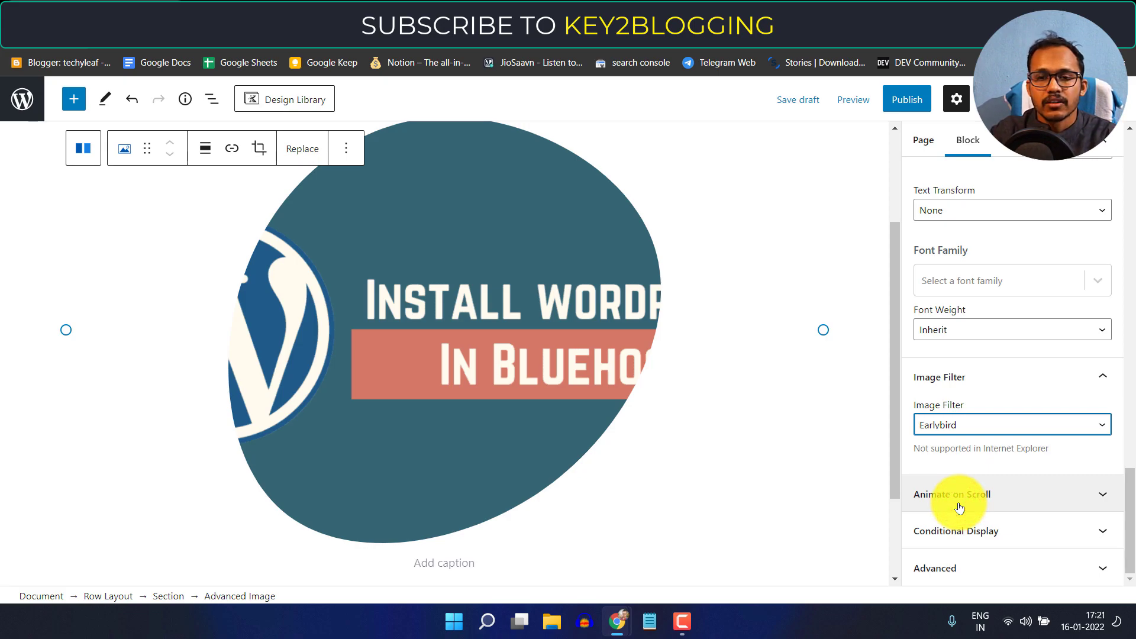
Browse the Animate on Scroll animation list and close it with None still selected
click(981, 493)
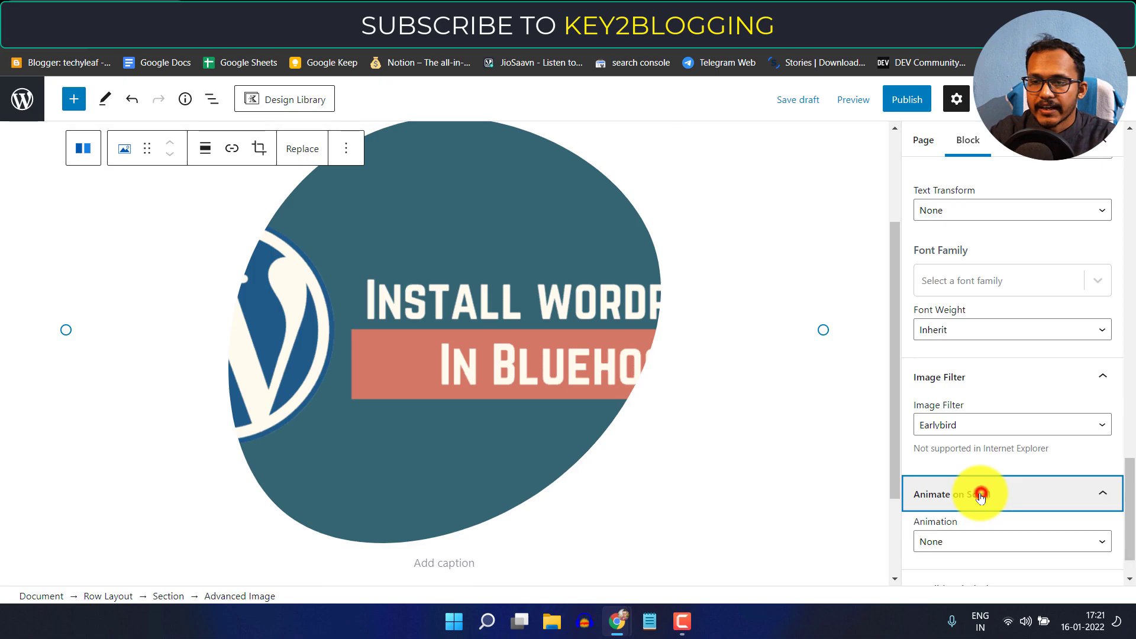
click(1009, 489)
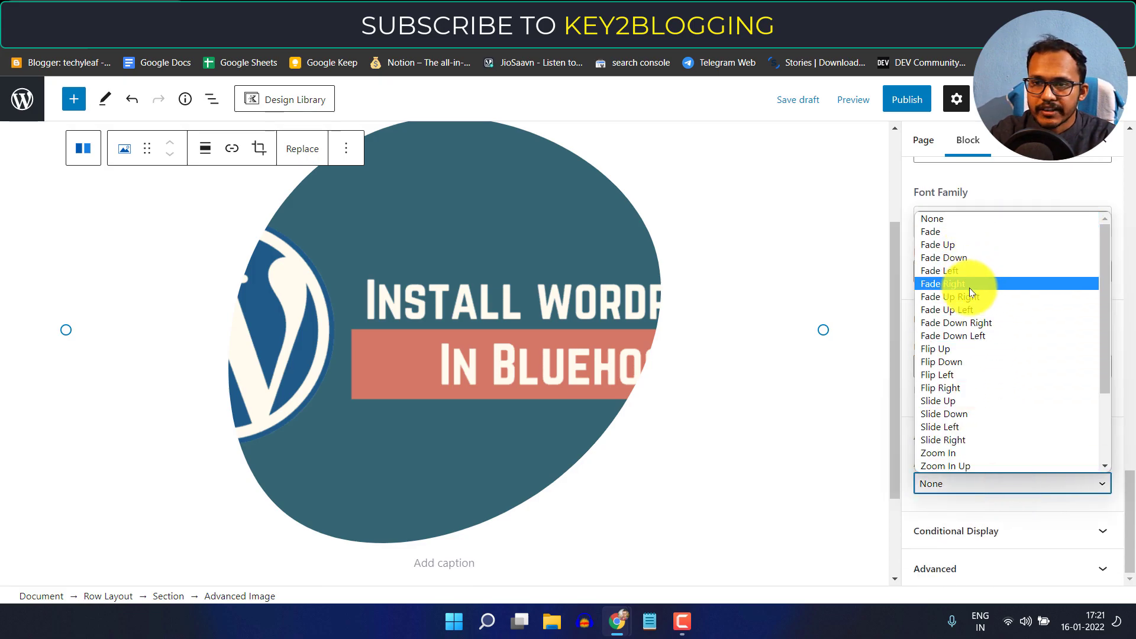
scroll(990, 456, down, 3)
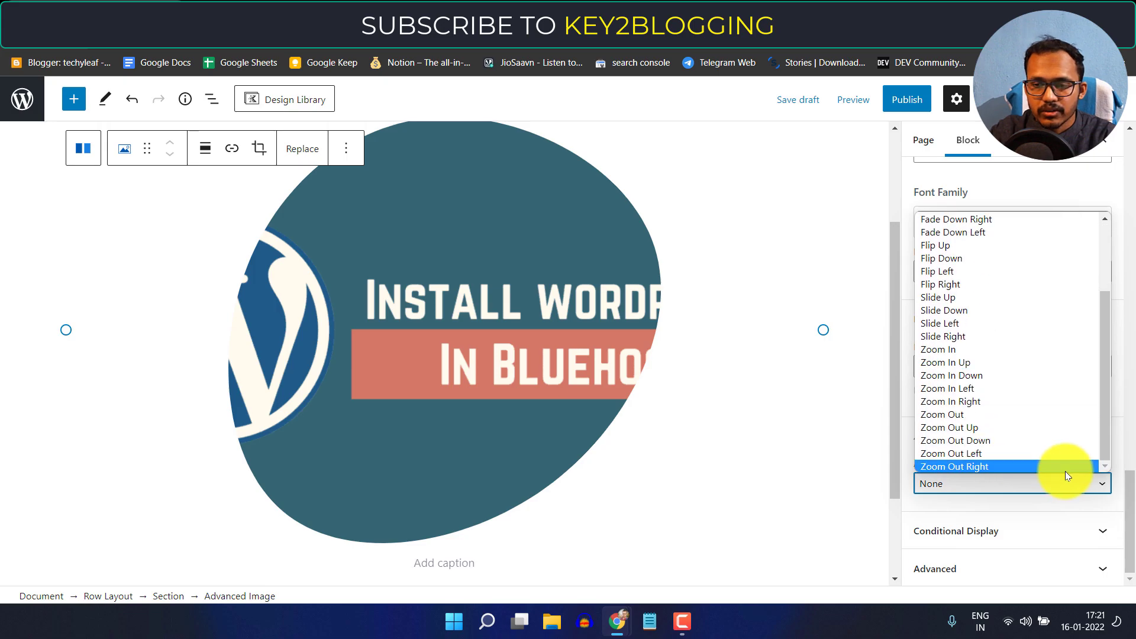
click(1119, 443)
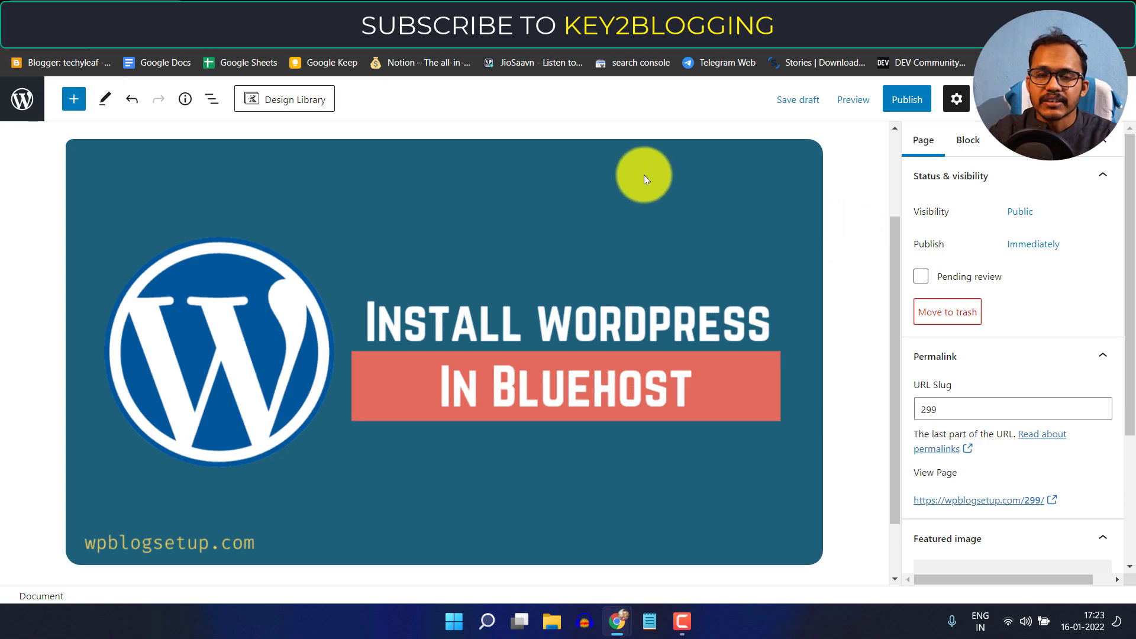
Remove the banner image block from the page
click(663, 186)
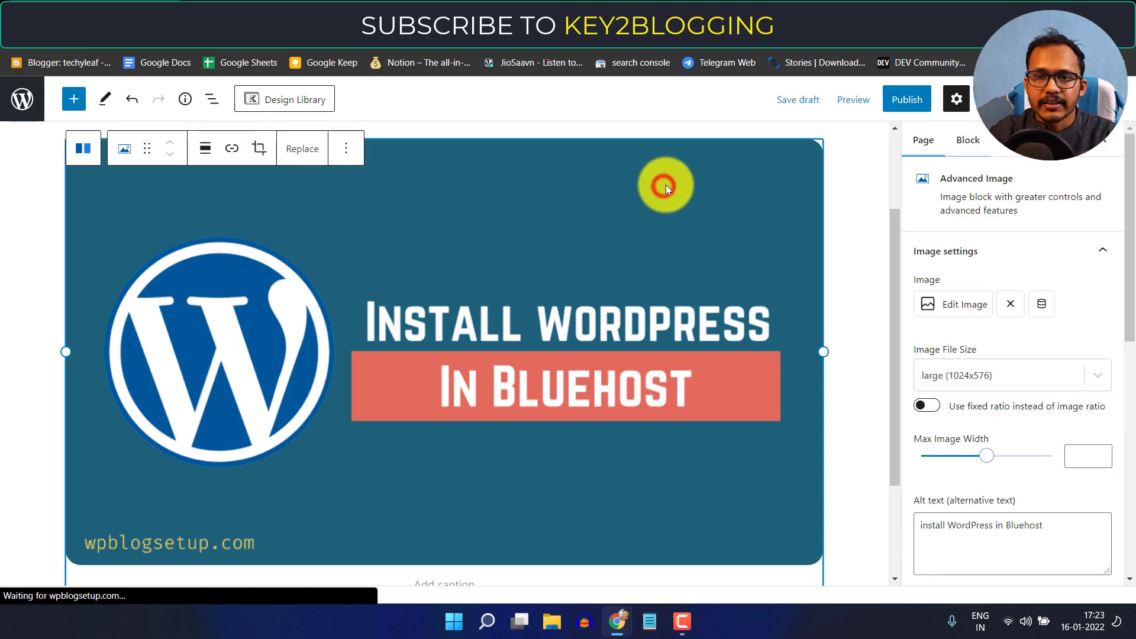
click(351, 148)
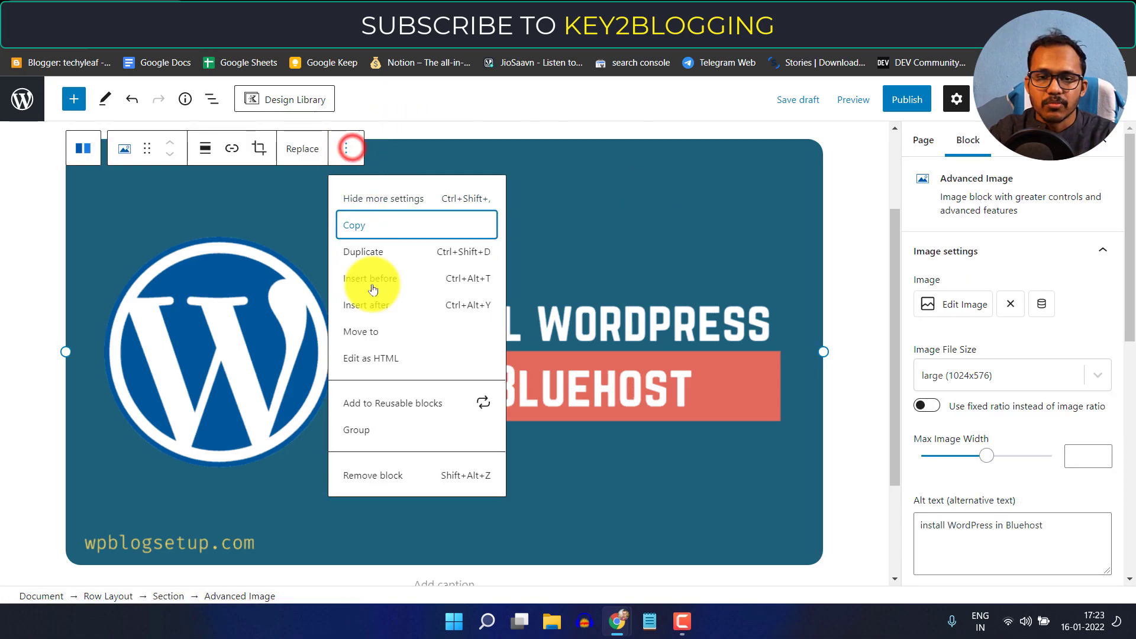
click(383, 476)
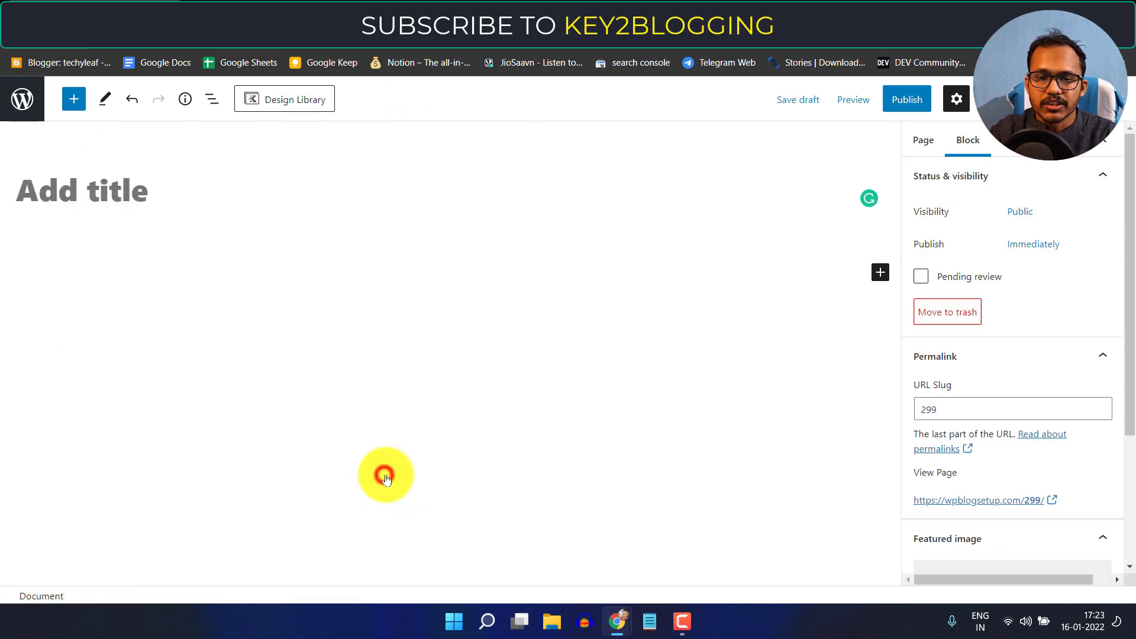
Insert a new Advanced Image block from the full block list
click(880, 272)
click(778, 539)
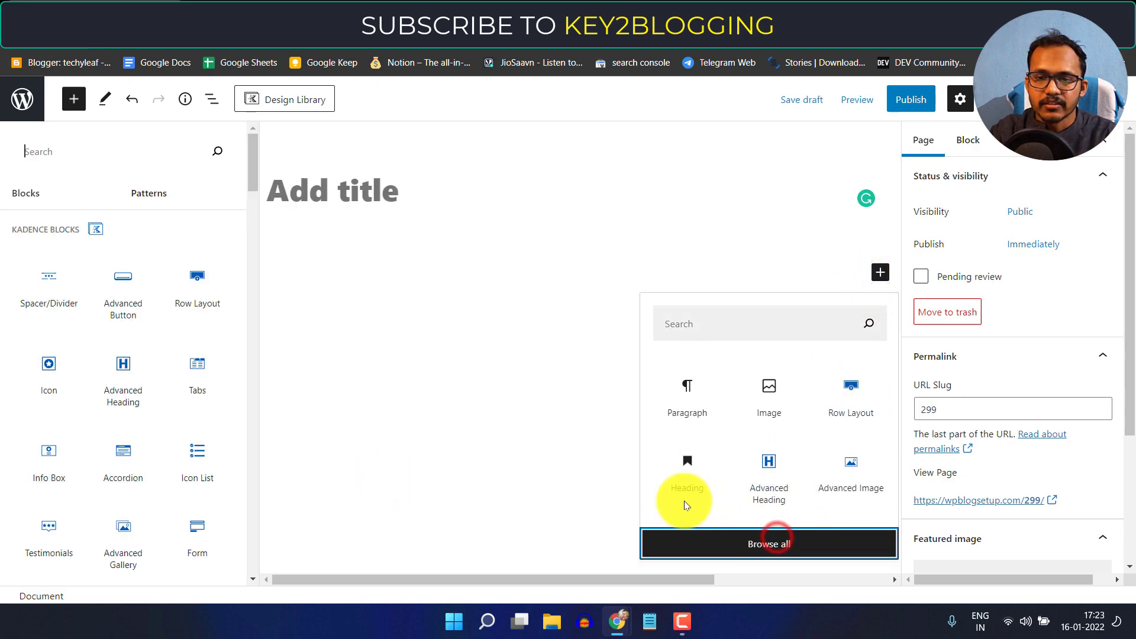
scroll(157, 373, down, 5)
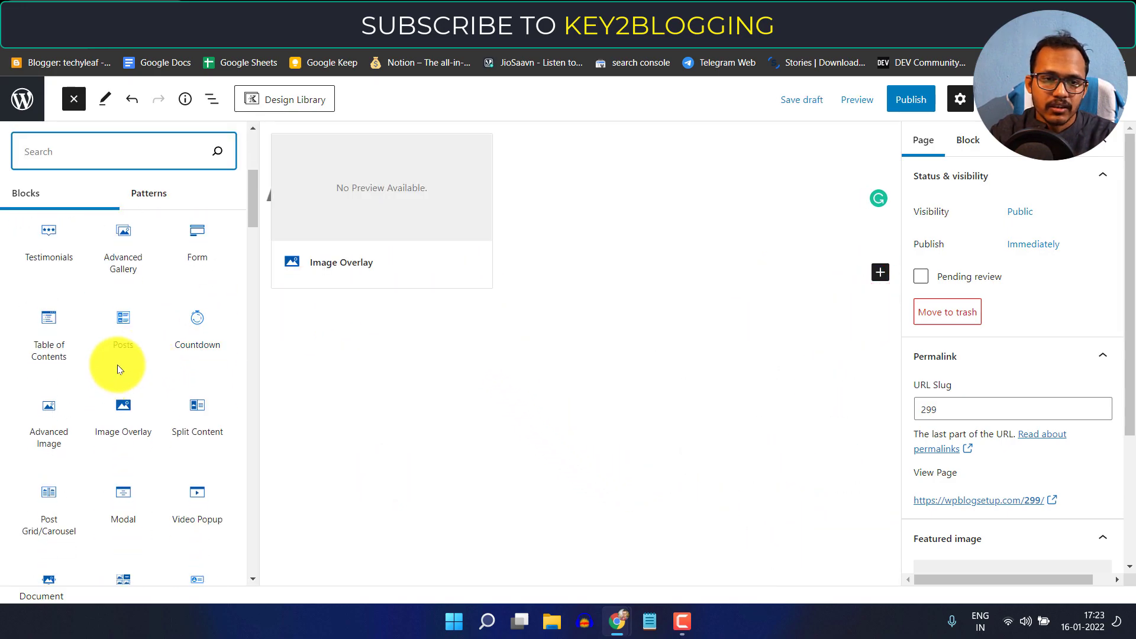
click(49, 436)
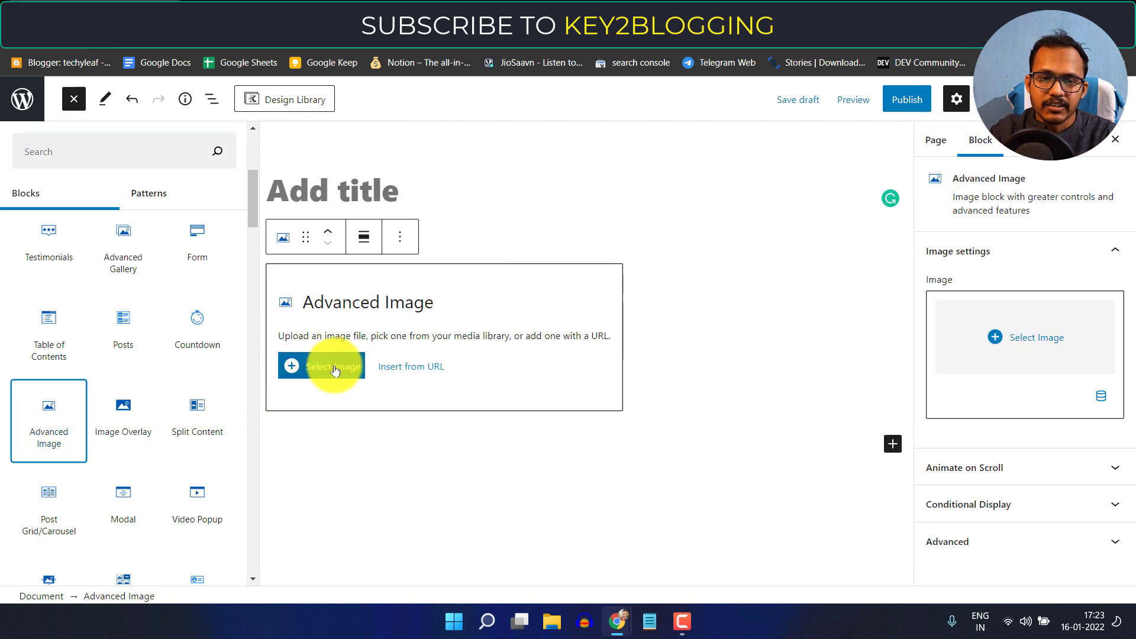
Place the kt_22_image_02-min.jpg portrait from the media library into the Advanced Image block
click(334, 368)
click(102, 366)
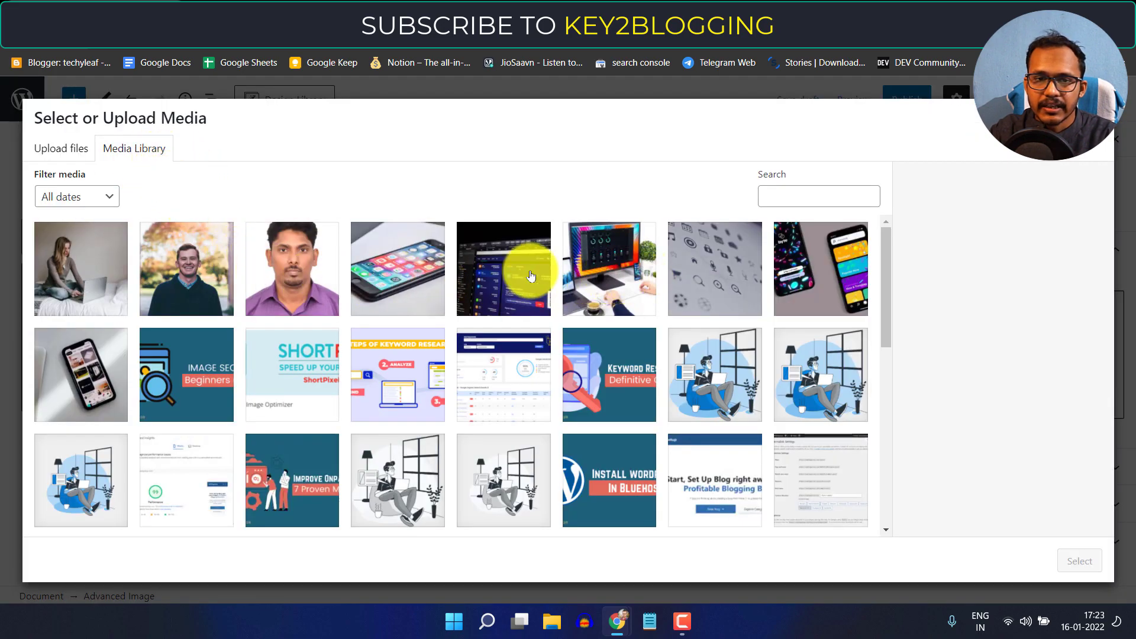
click(162, 254)
click(1083, 559)
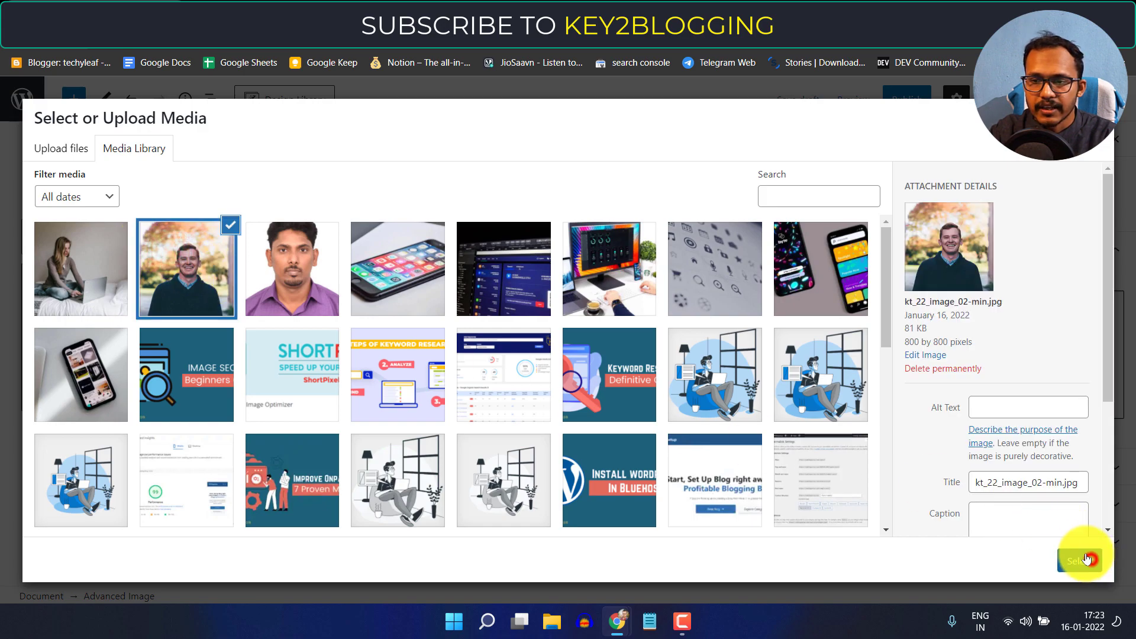
scroll(499, 385, down, 2)
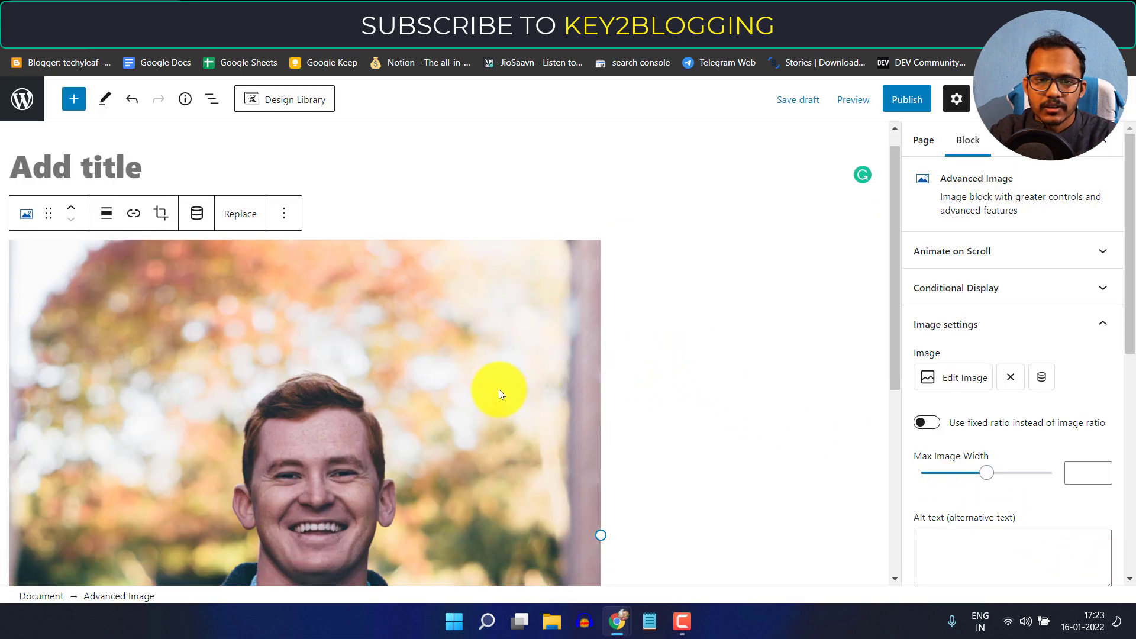
scroll(586, 315, down, 1)
scroll(511, 335, up, 1)
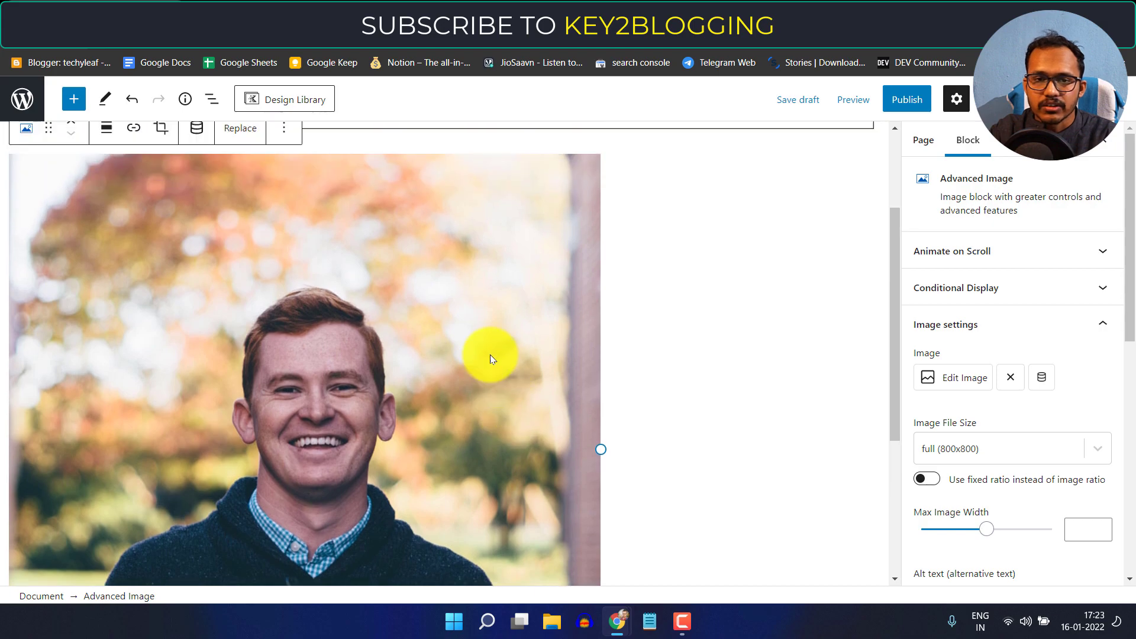
scroll(729, 268, up, 2)
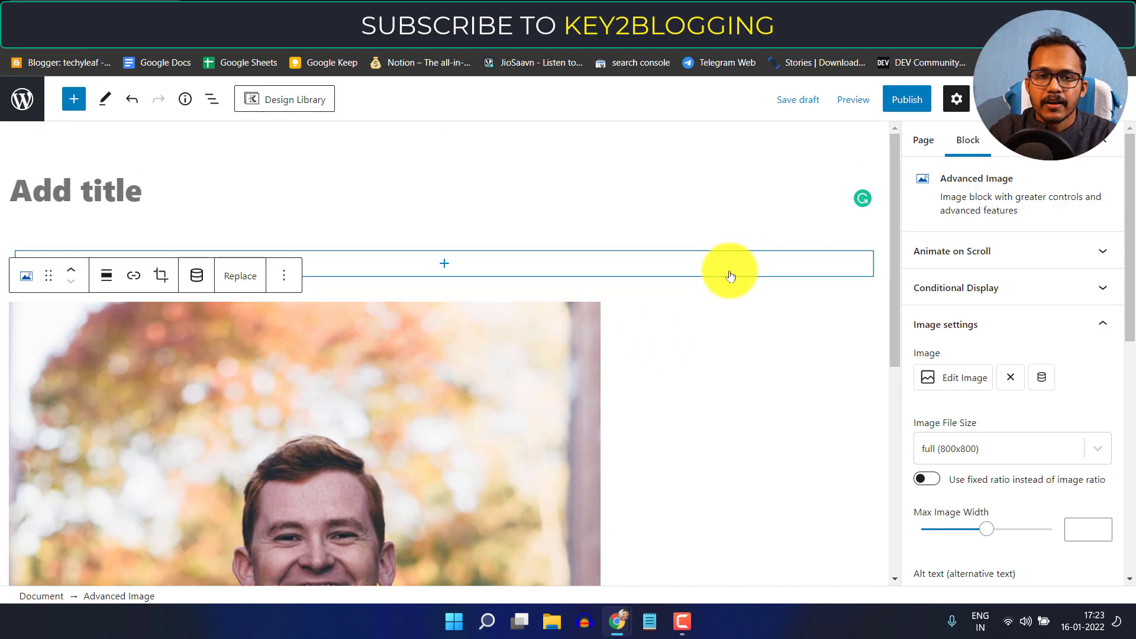